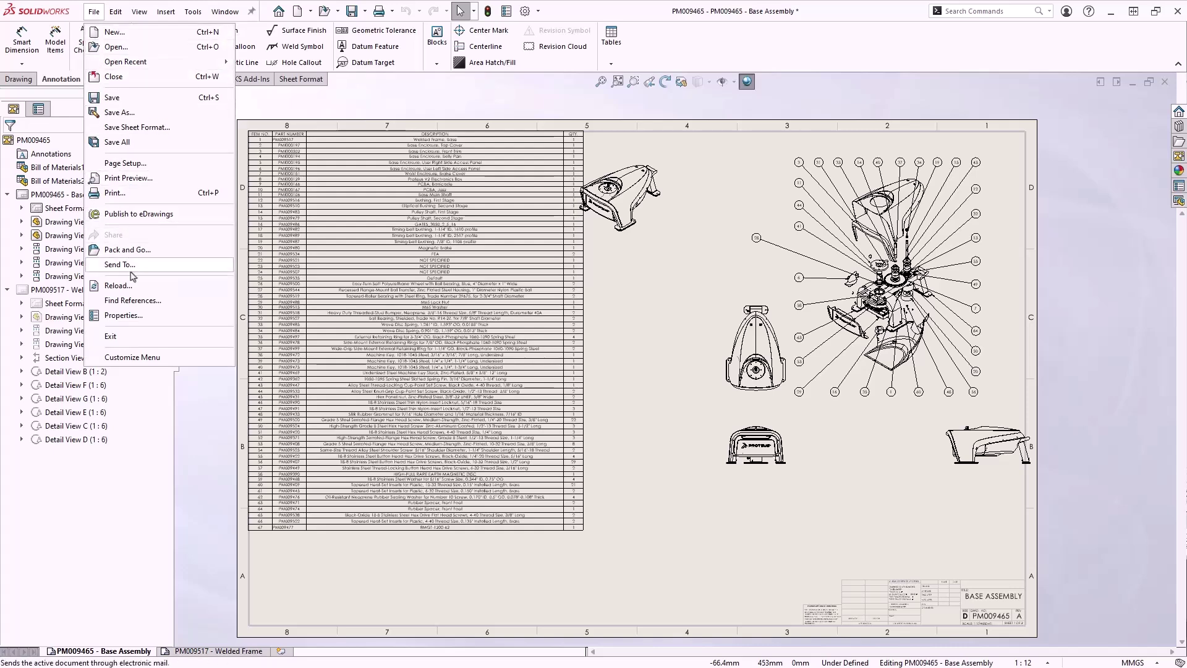
Reload PM009465.SLDDRW from disk, discarding its unsaved changes, then select the BOM table
click(142, 290)
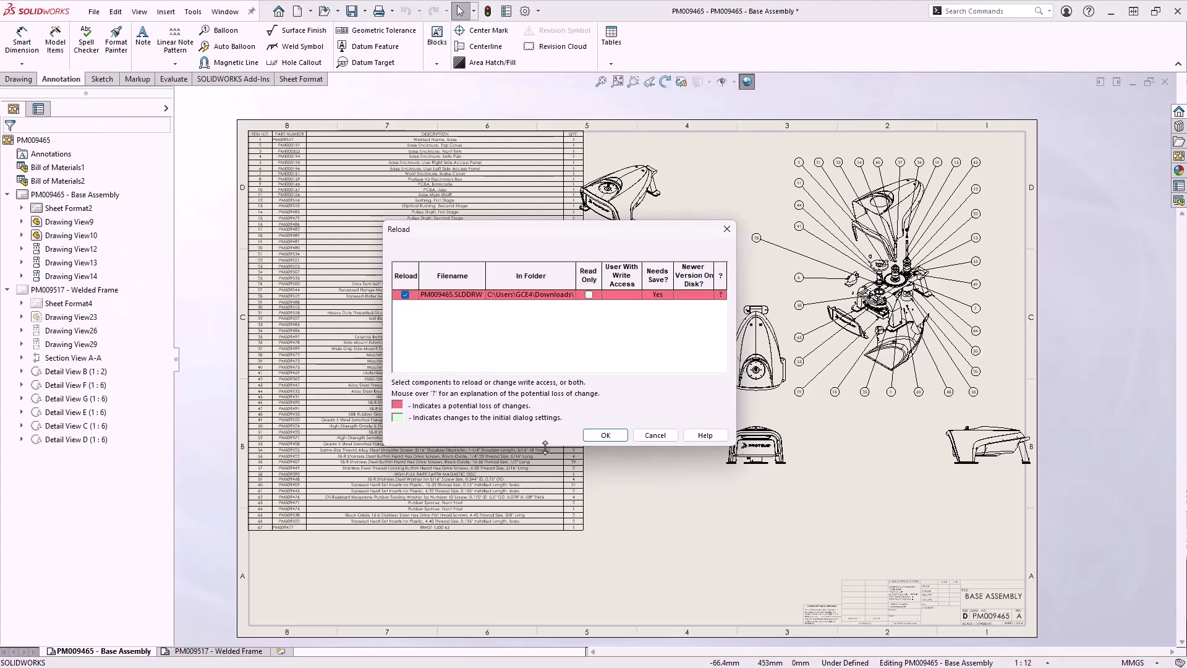
click(605, 436)
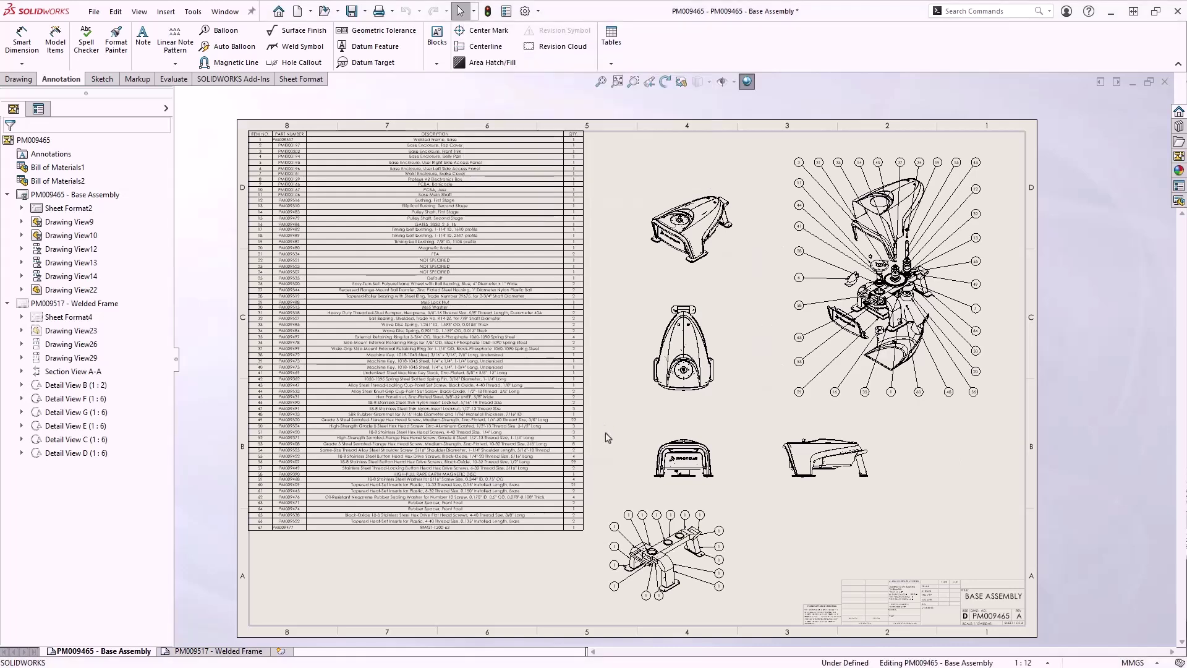
click(504, 352)
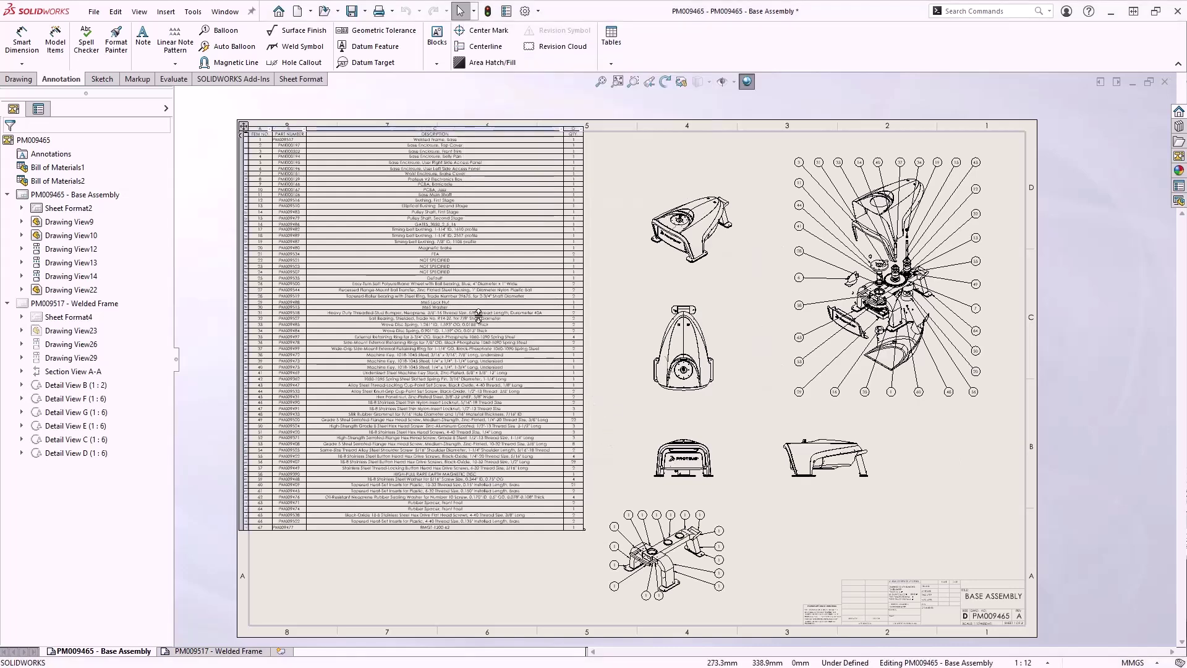
Turn on Detailed cut list for the Base Assembly BOM, then go to the Welded Frame sheet
click(245, 131)
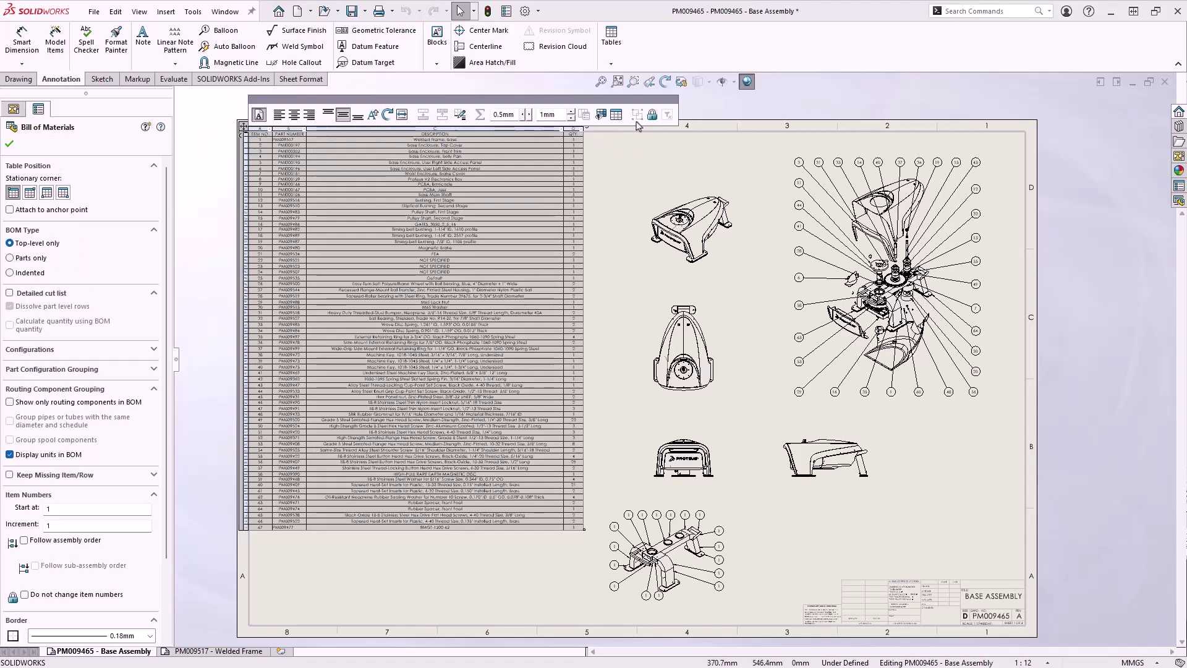
click(633, 82)
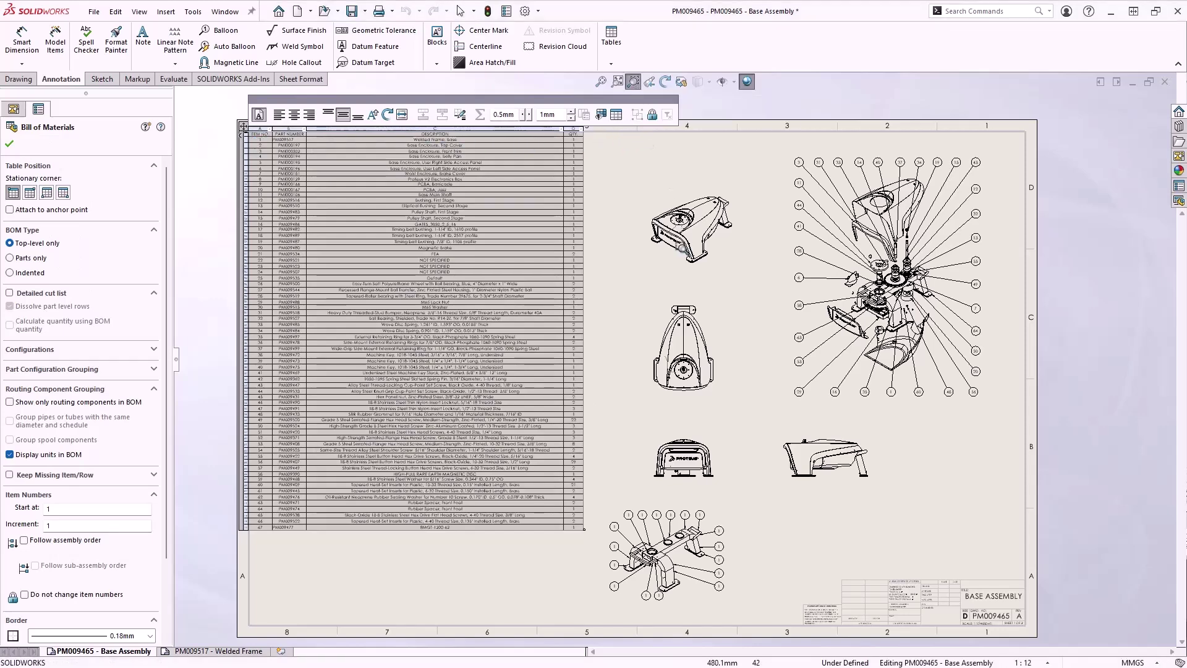
drag(746, 483, 210, 626)
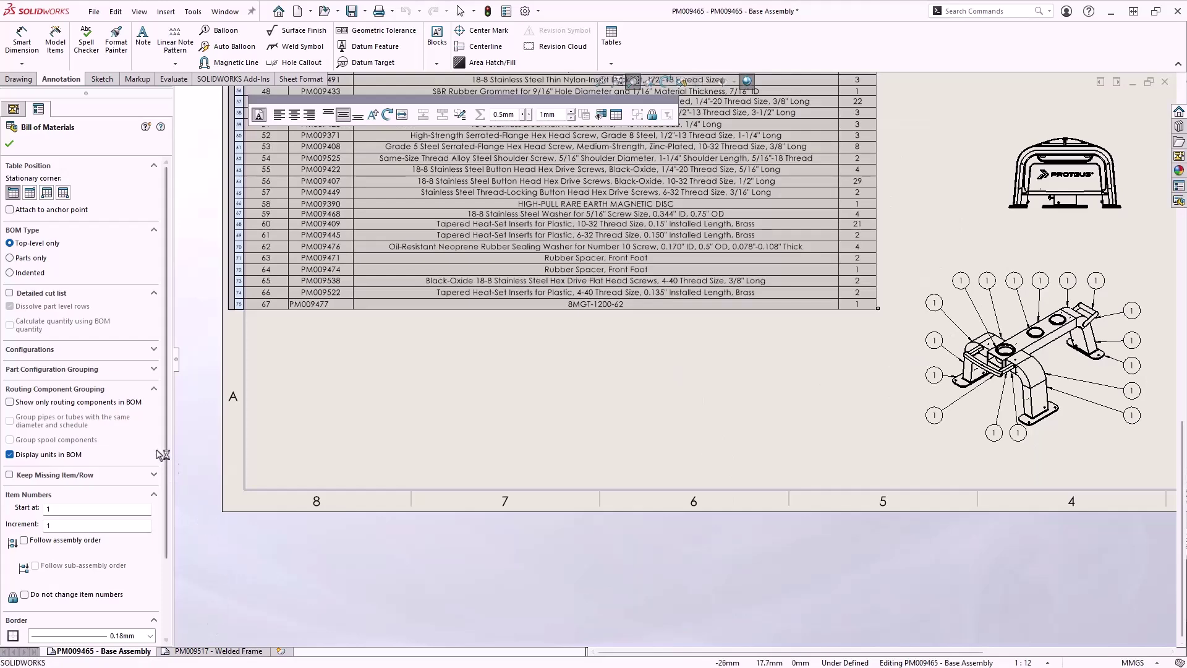
click(10, 293)
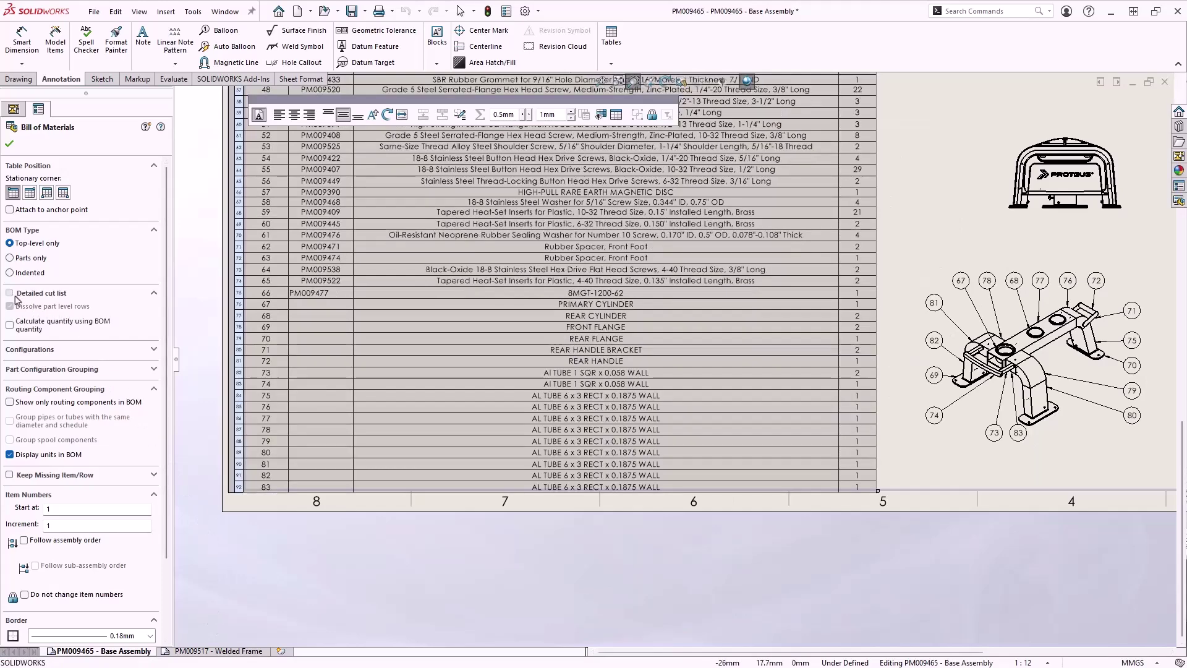
click(206, 655)
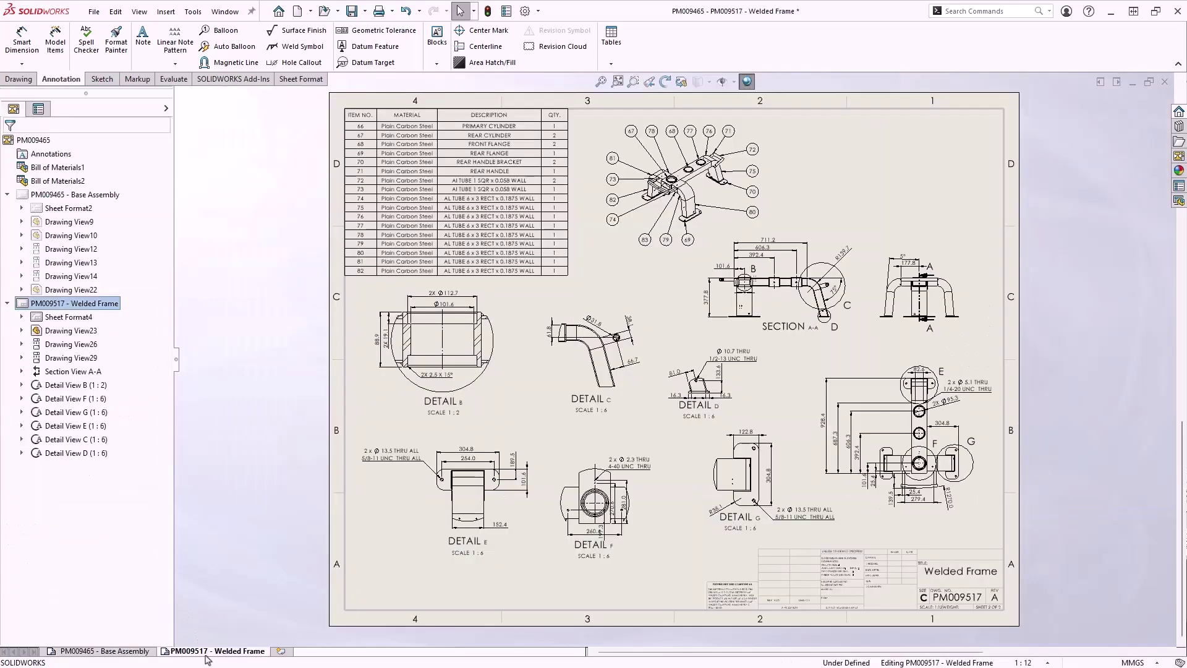
In the Frame BOM view, set the cut-list table to calculate quantity using BOM quantity
key(space)
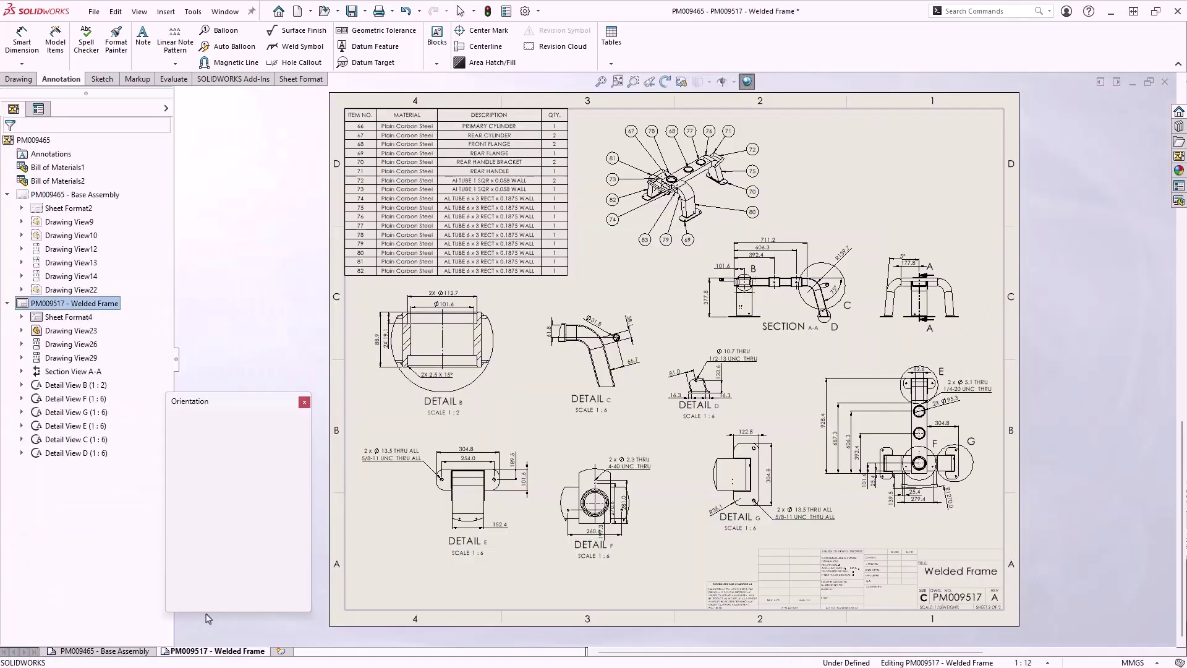
click(206, 499)
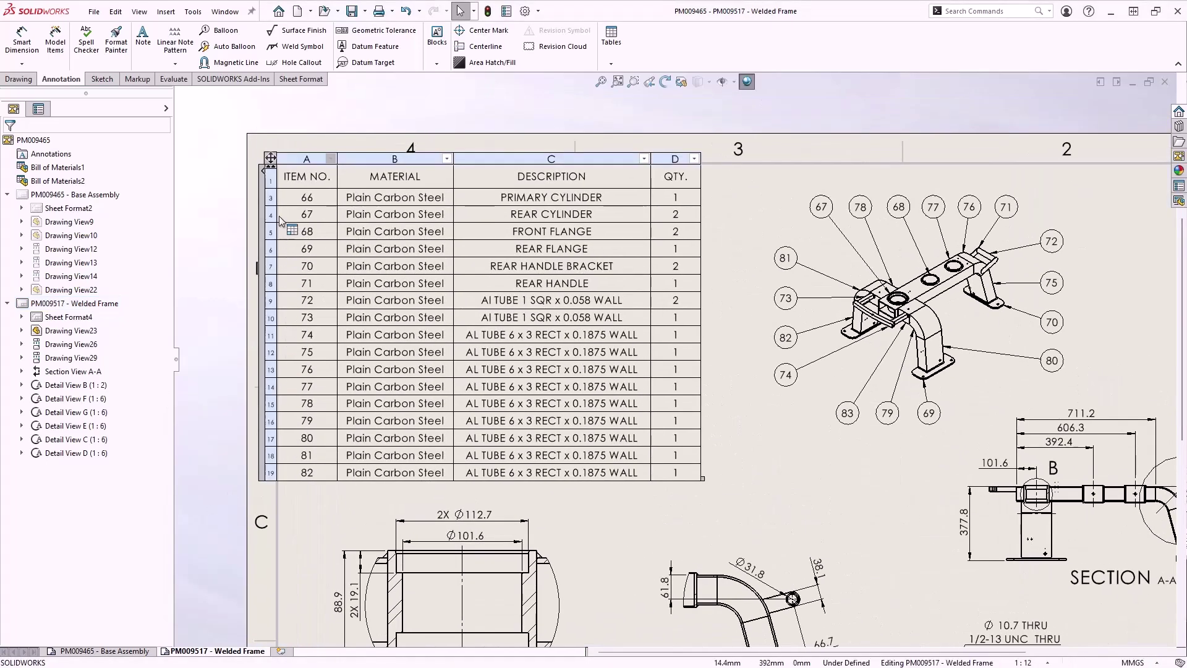
click(271, 160)
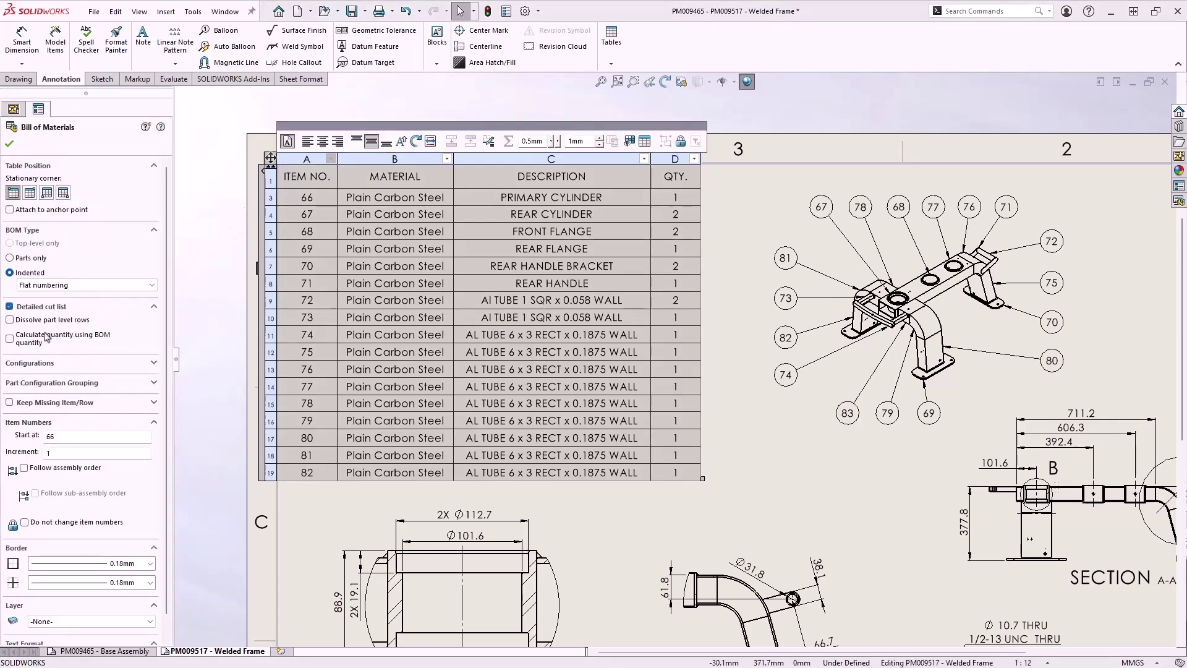
click(10, 339)
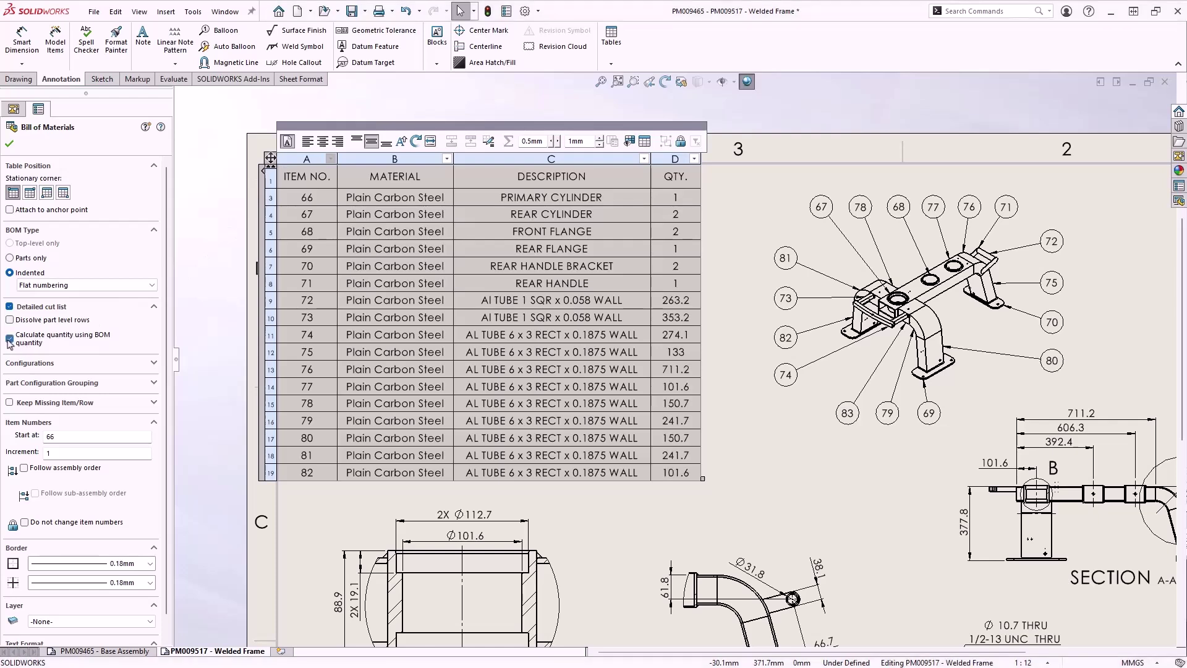
right_click(844, 380)
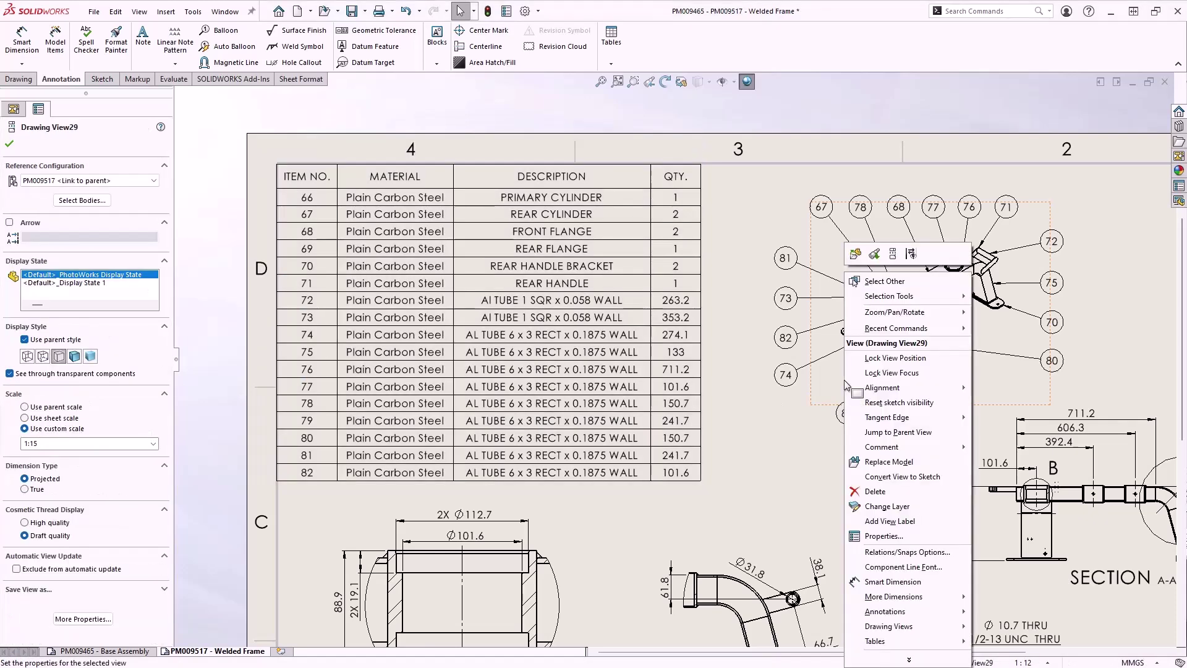
In the frame part, verify AI TUBE 1 SQR's BOM quantity is LENGTH, then return to the drawing
click(855, 255)
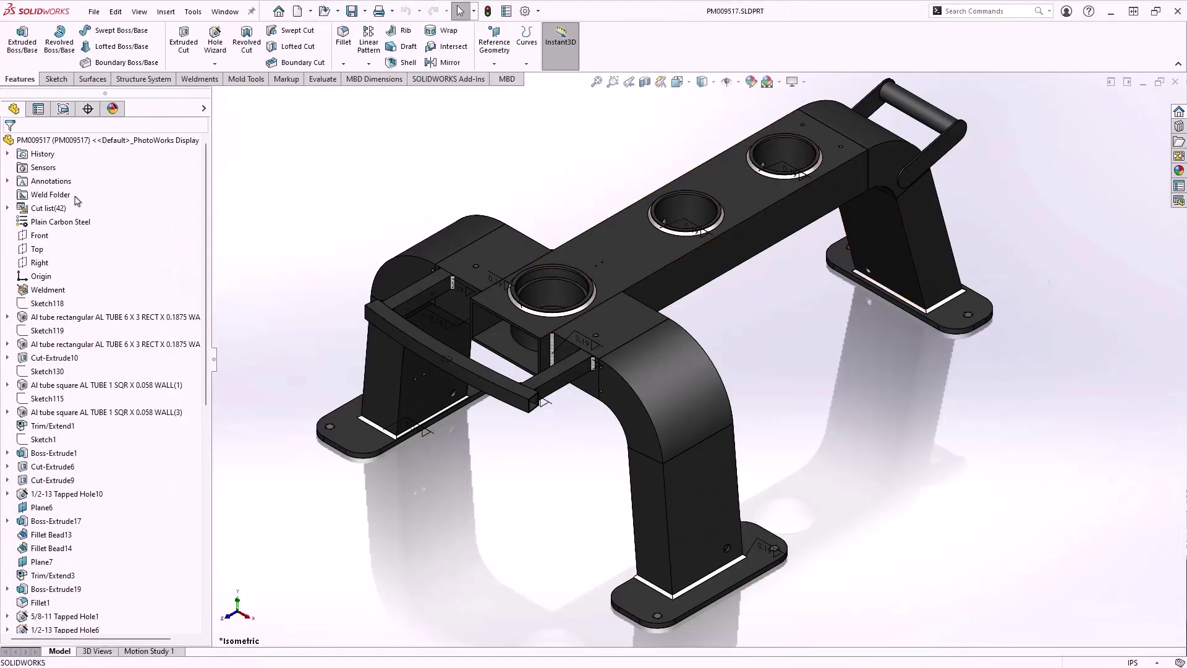
click(10, 208)
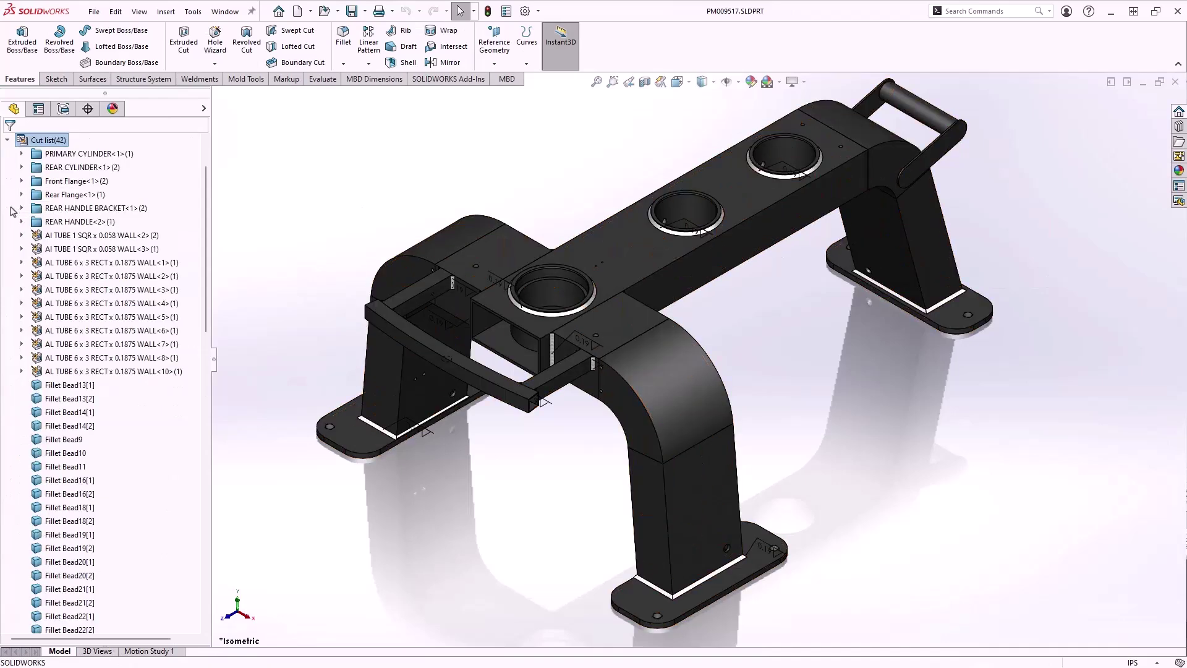
right_click(67, 236)
click(104, 259)
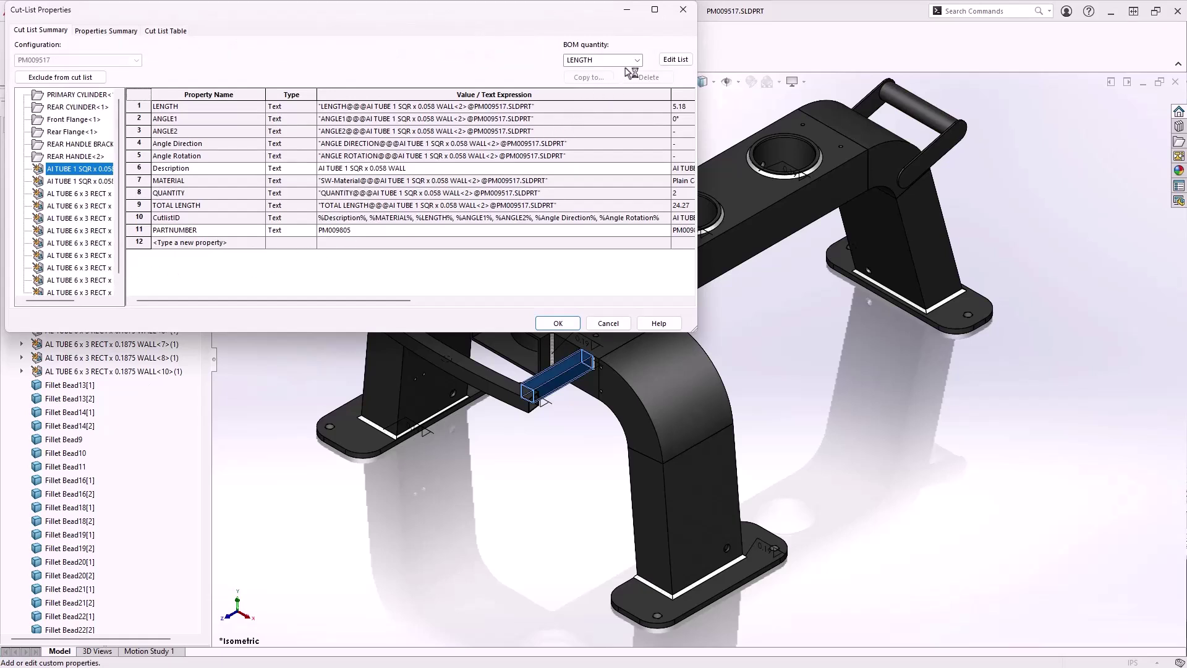
click(637, 61)
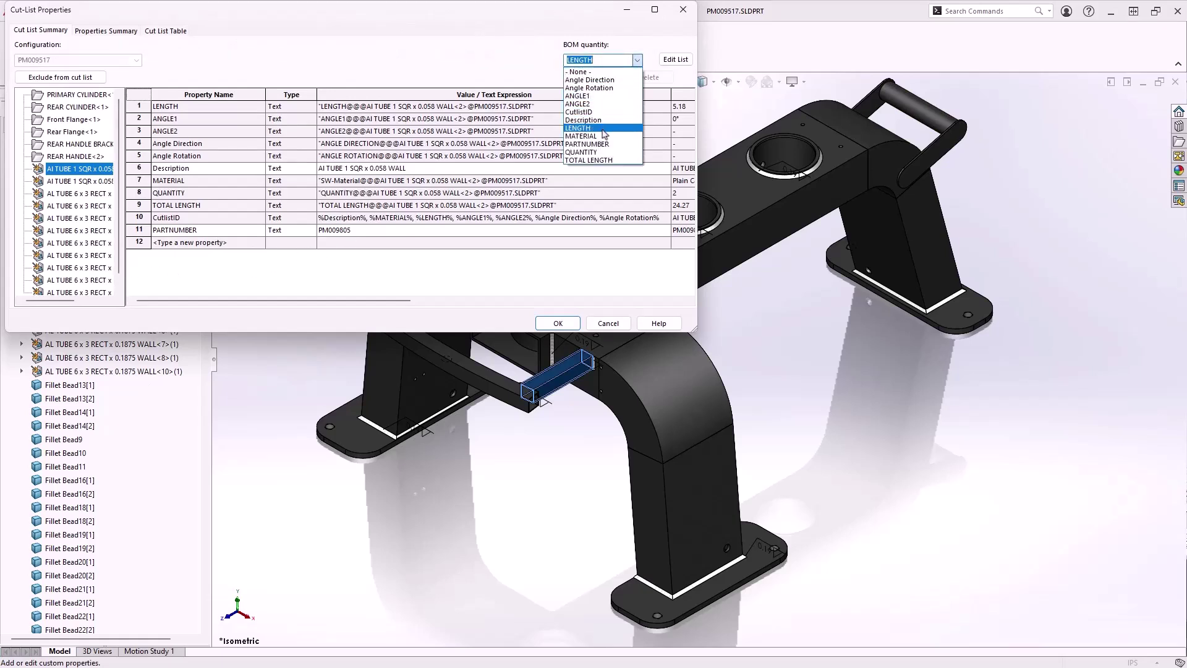
click(604, 134)
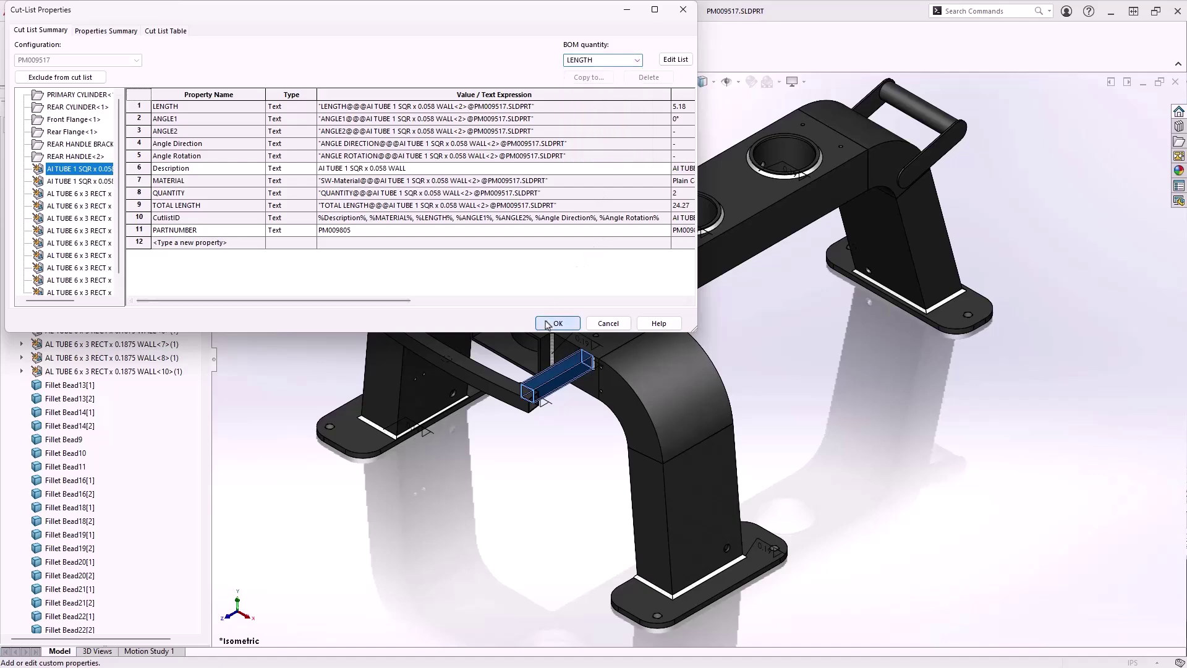
click(557, 323)
key(ctrl+Tab)
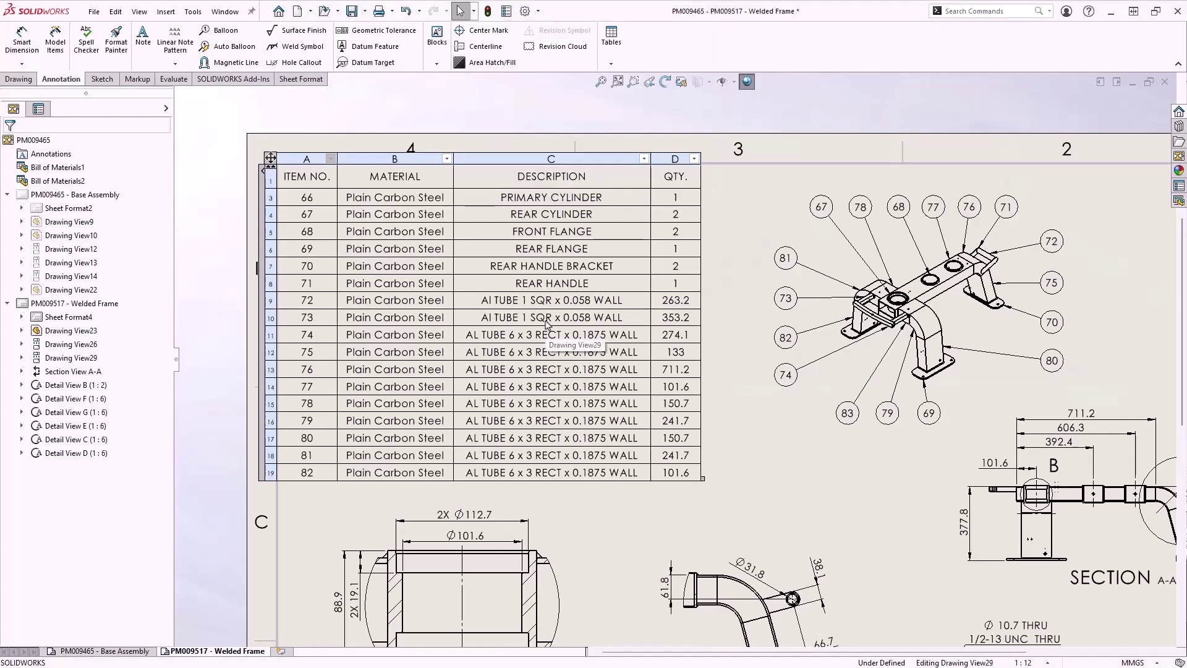
Attach a Machined Finish symbol reading Ra U 4 / Ra L 1 to Detail B's edge
click(583, 516)
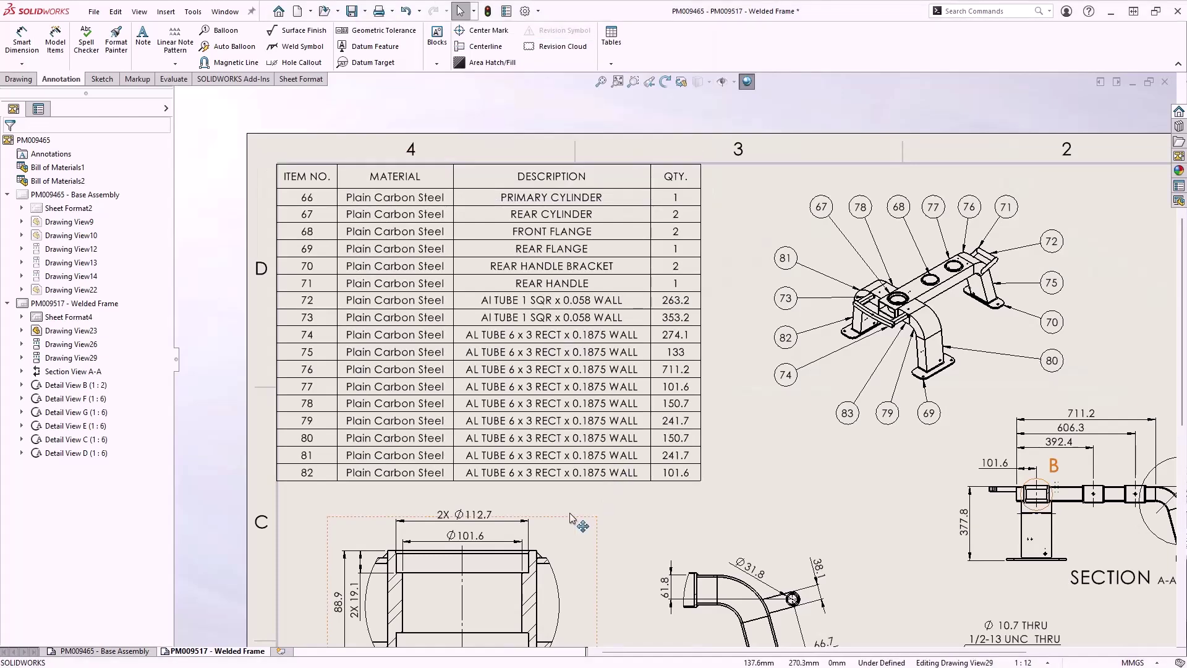
mouse_move(583, 516)
ctrl+middle_down()
mouse_move(574, 481)
mouse_move(624, 325)
mouse_move(621, 221)
ctrl+middle_up()
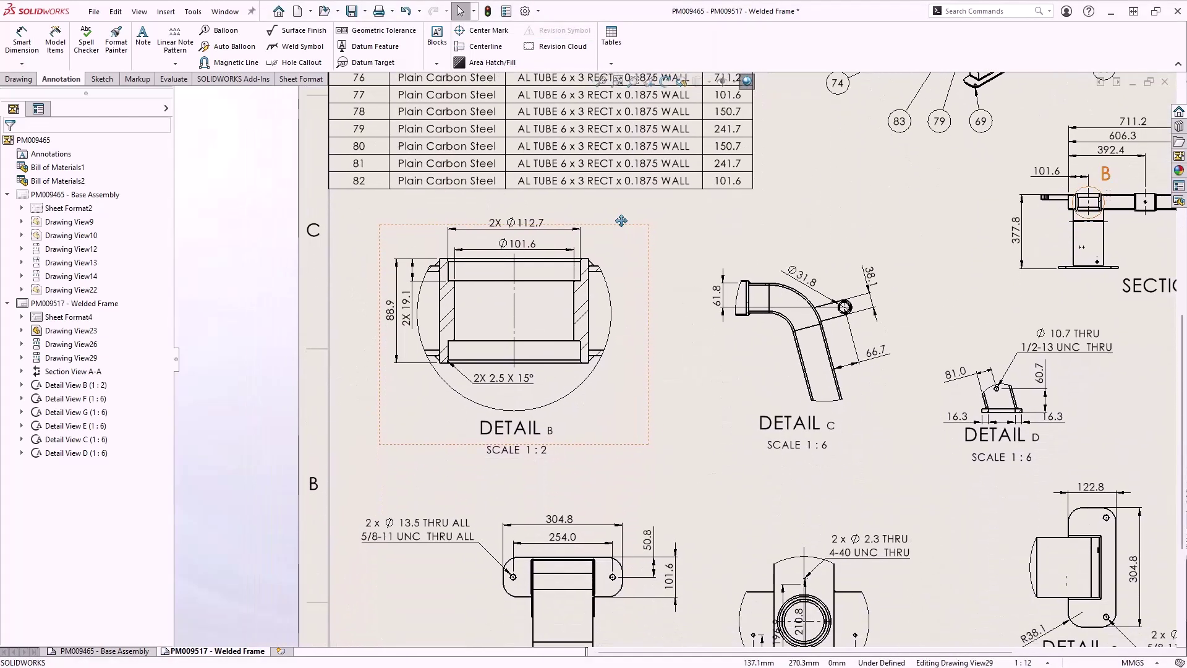
click(319, 36)
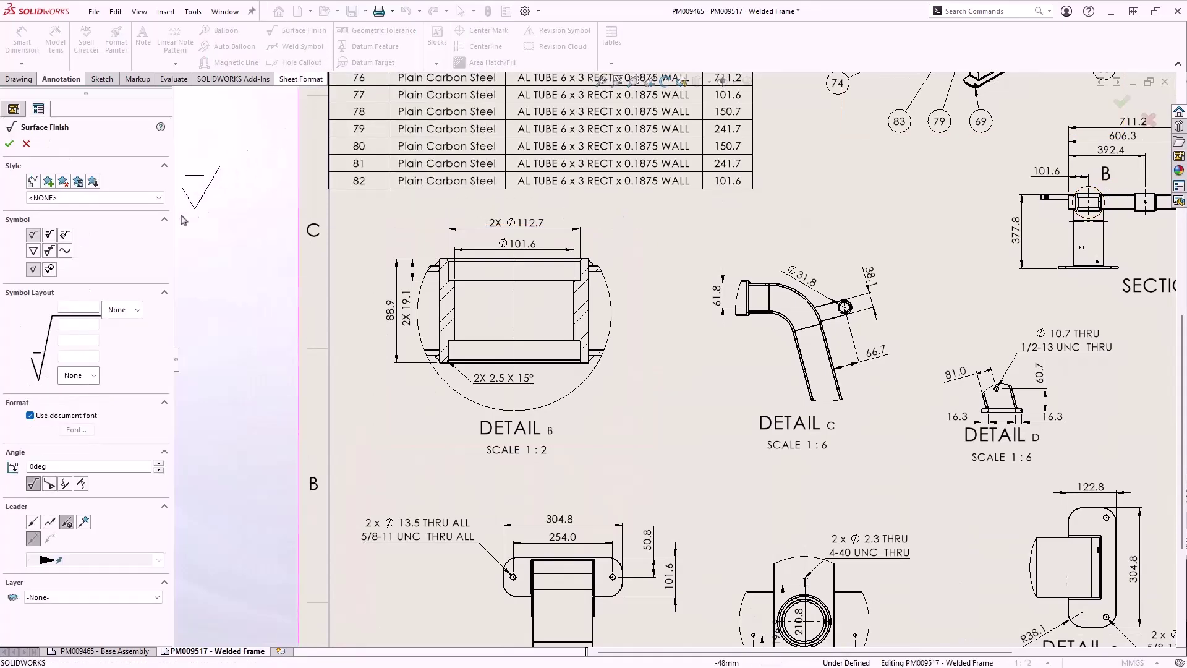
click(152, 198)
click(150, 217)
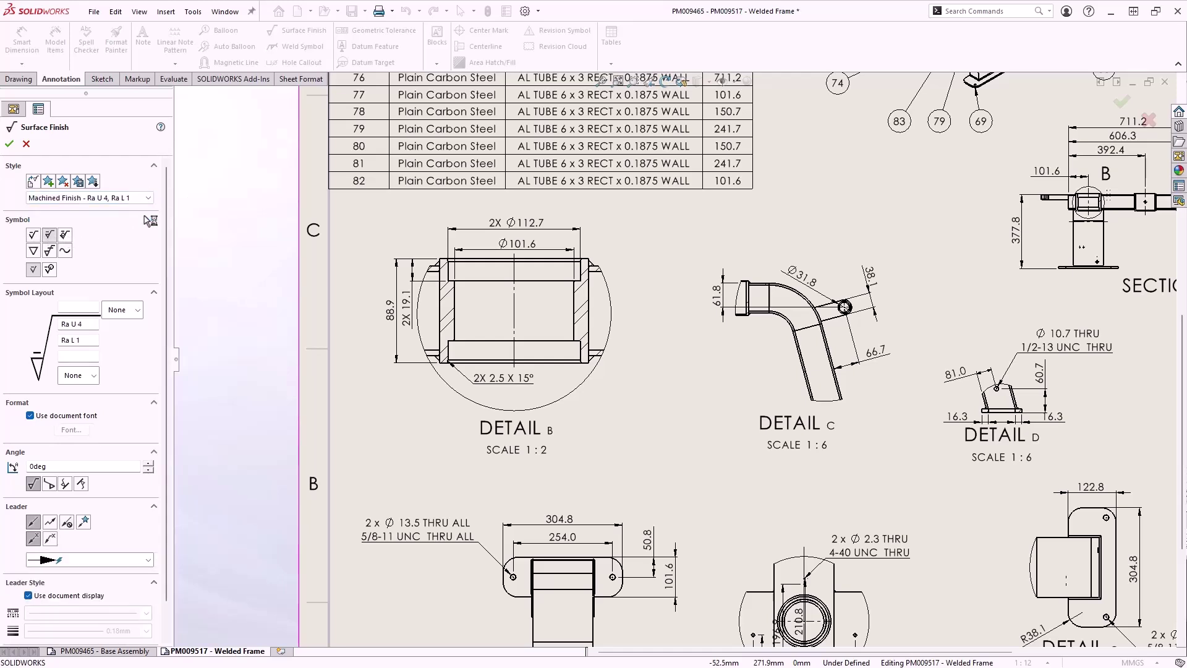
click(573, 309)
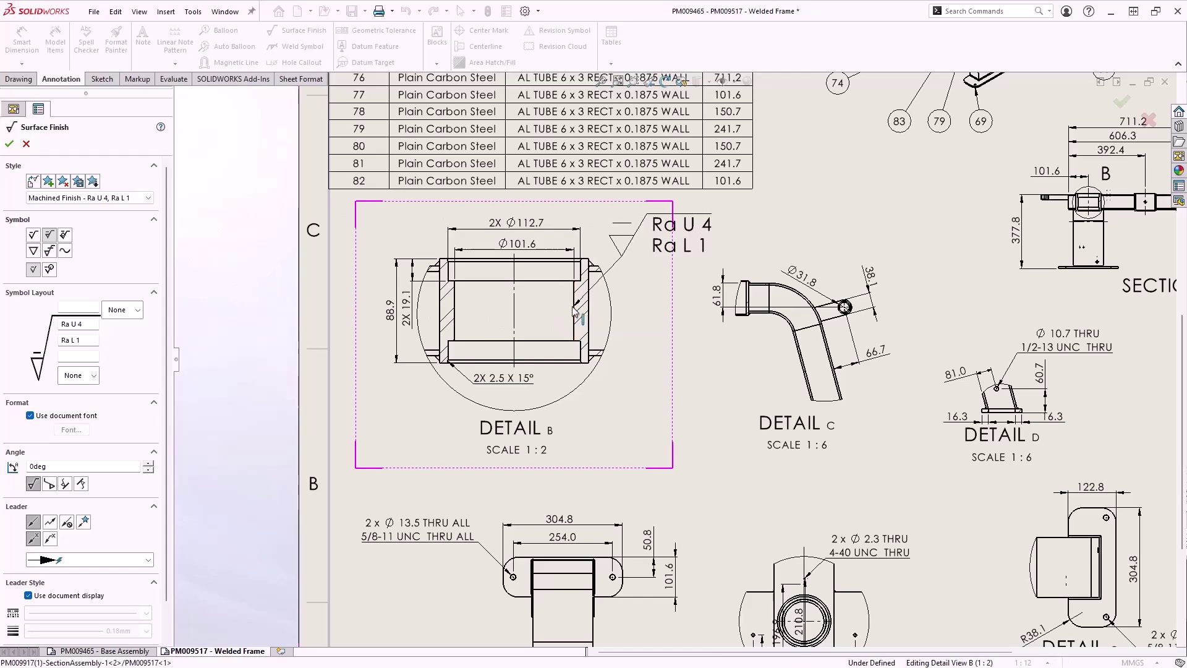
click(642, 284)
key(Escape)
Save the drawing as a DWG file through Save As
click(94, 12)
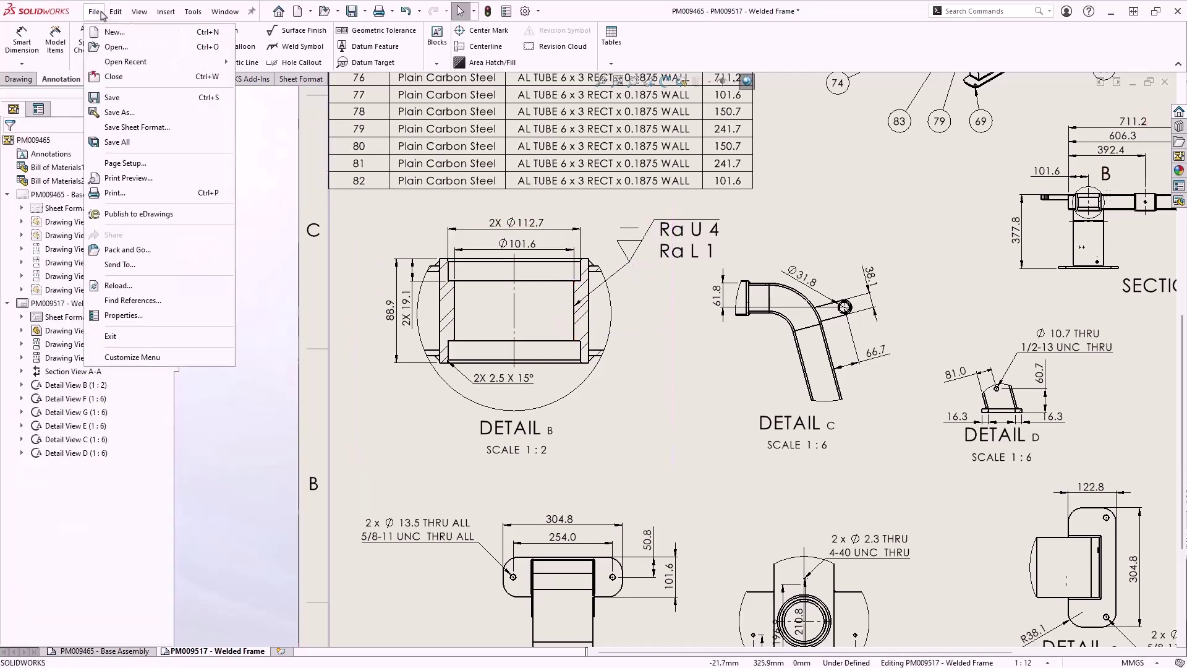
click(126, 112)
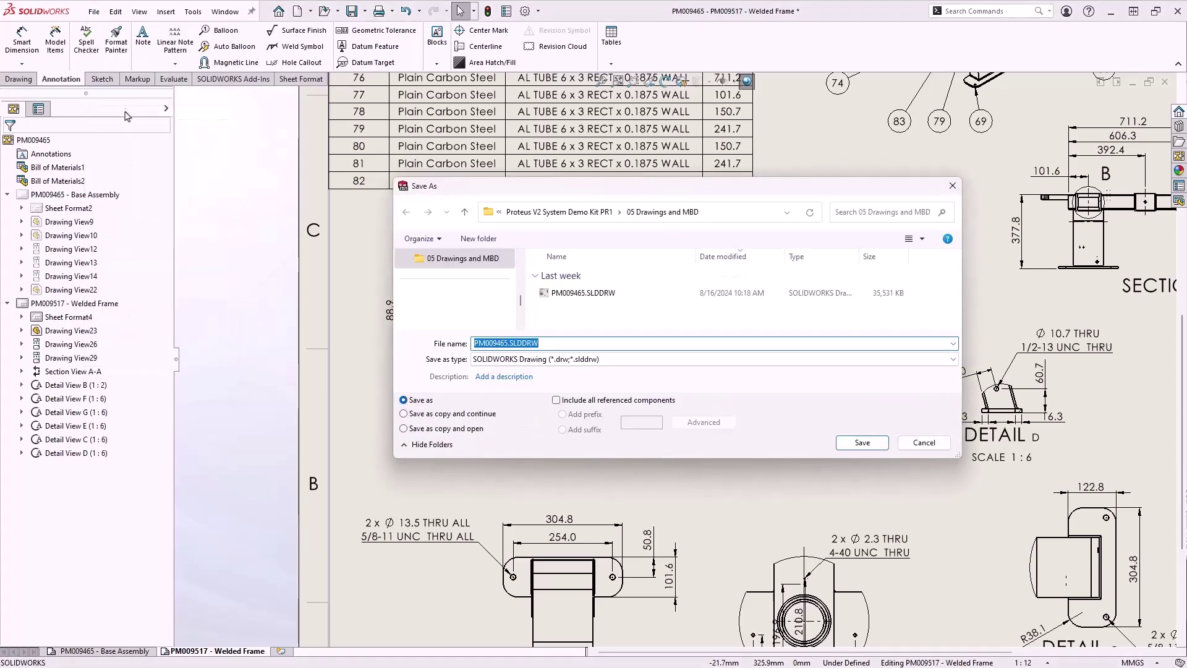
click(523, 363)
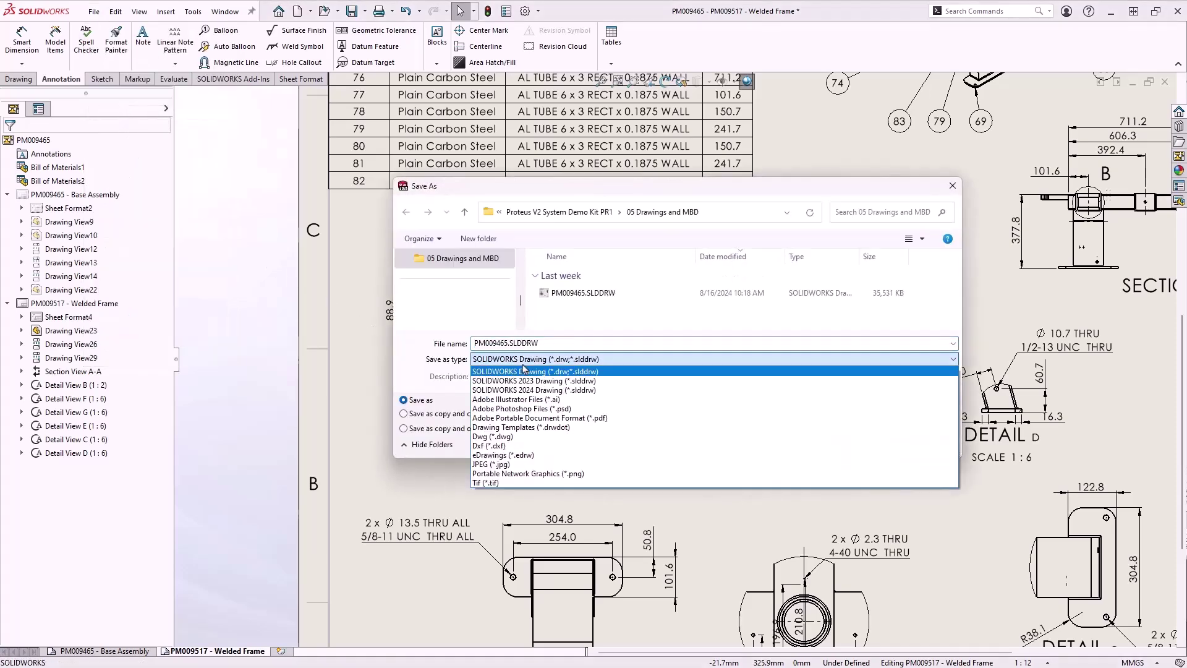
click(515, 436)
Set the DWG export options to export views as blocks, with all sheets in one file
click(535, 439)
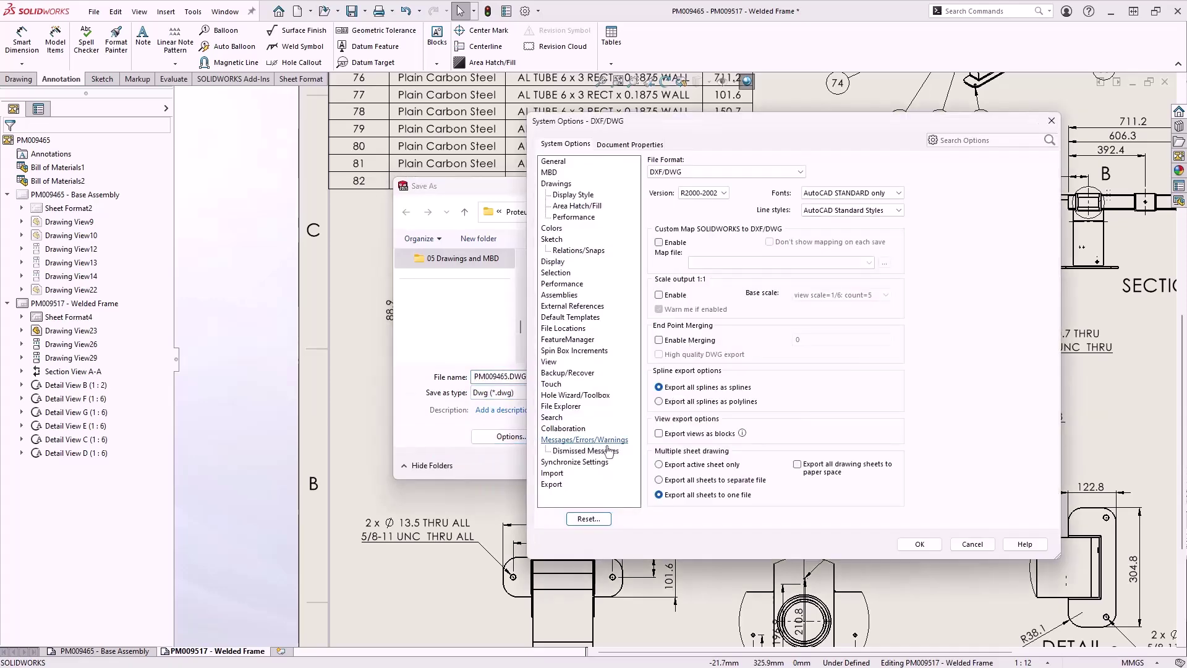
click(659, 433)
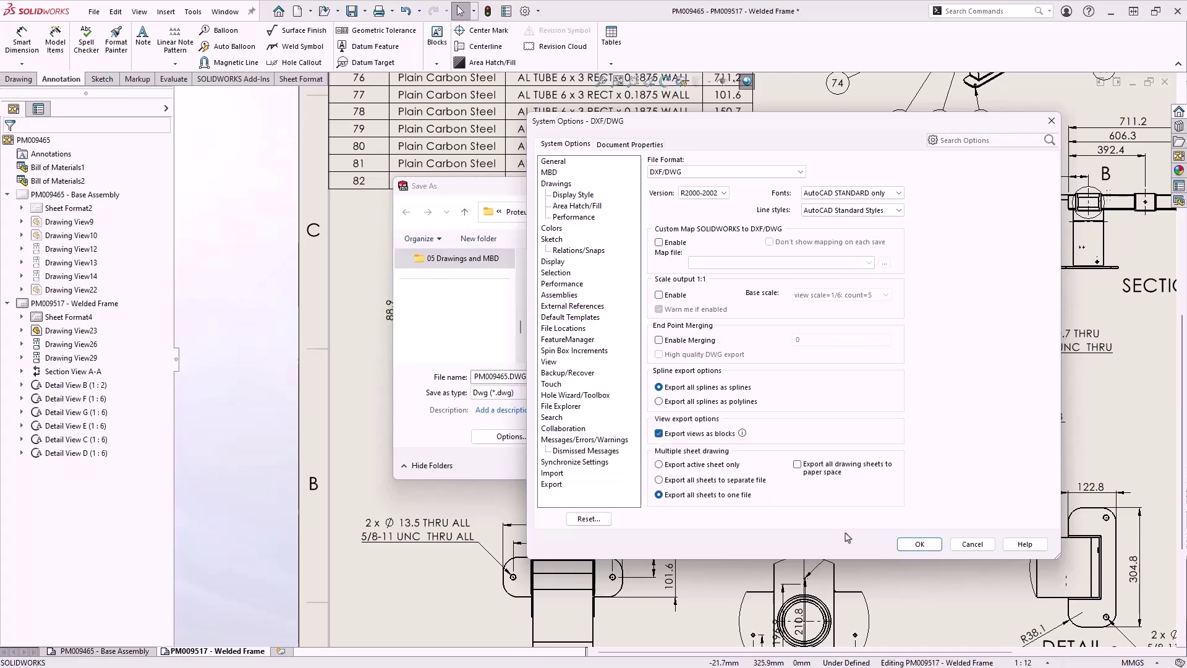
click(913, 548)
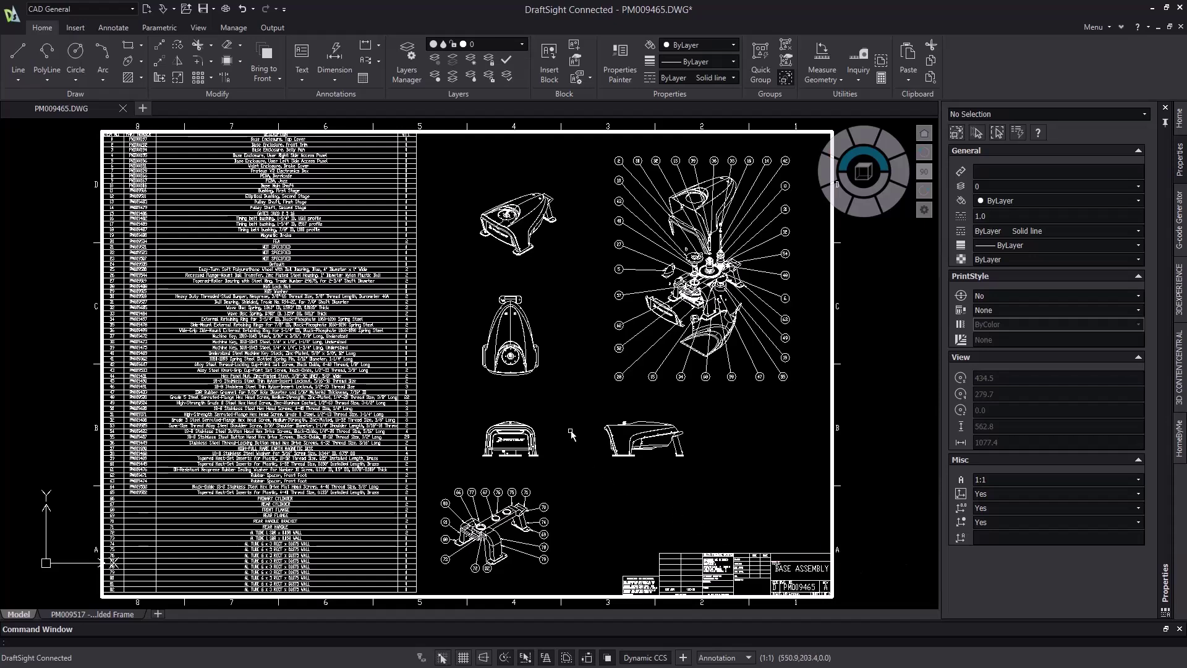
Move the front view block aside in DraftSight, then drag it back into place
scroll(528, 362, up, 4)
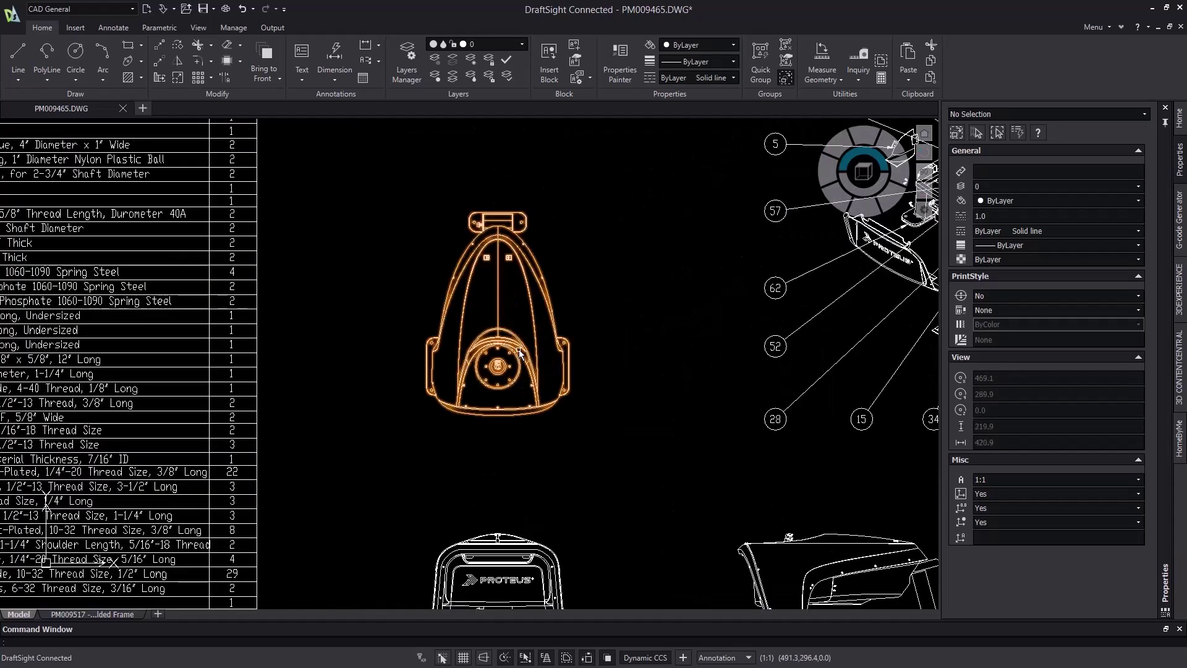
click(519, 352)
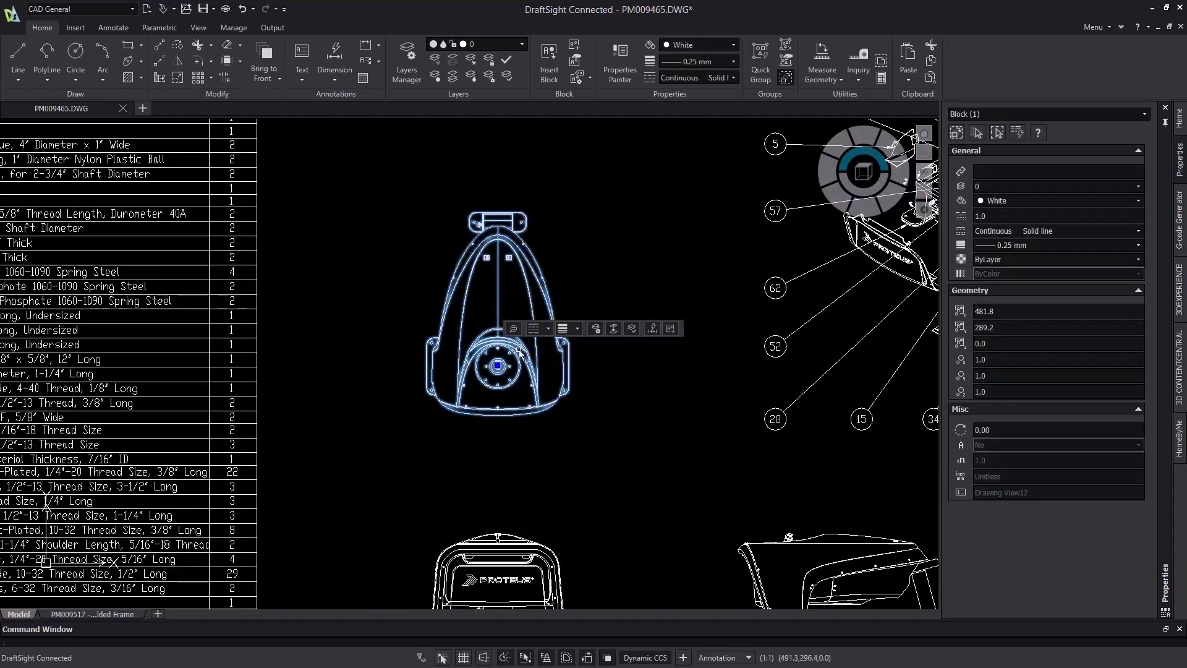
mouse_move(524, 351)
mouse_down()
mouse_move(611, 392)
mouse_move(570, 355)
mouse_move(518, 333)
mouse_up()
click(611, 392)
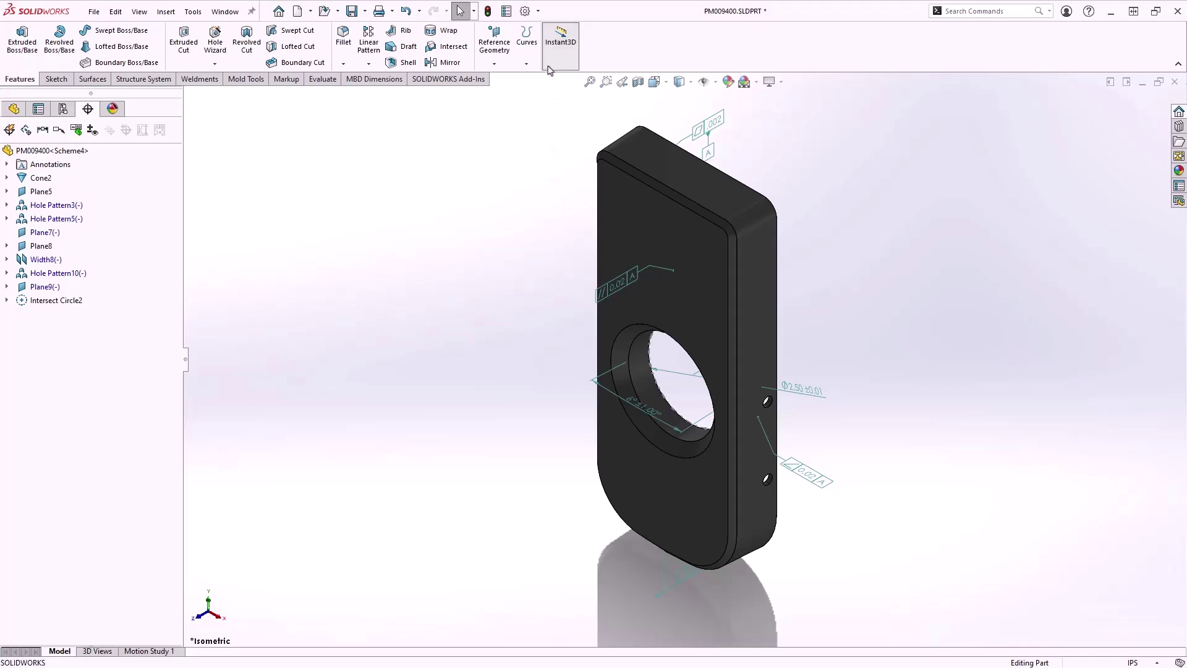
Enable the SOLIDWORKS MBD add-in in Add-Ins, with its Start Up box checked
click(539, 11)
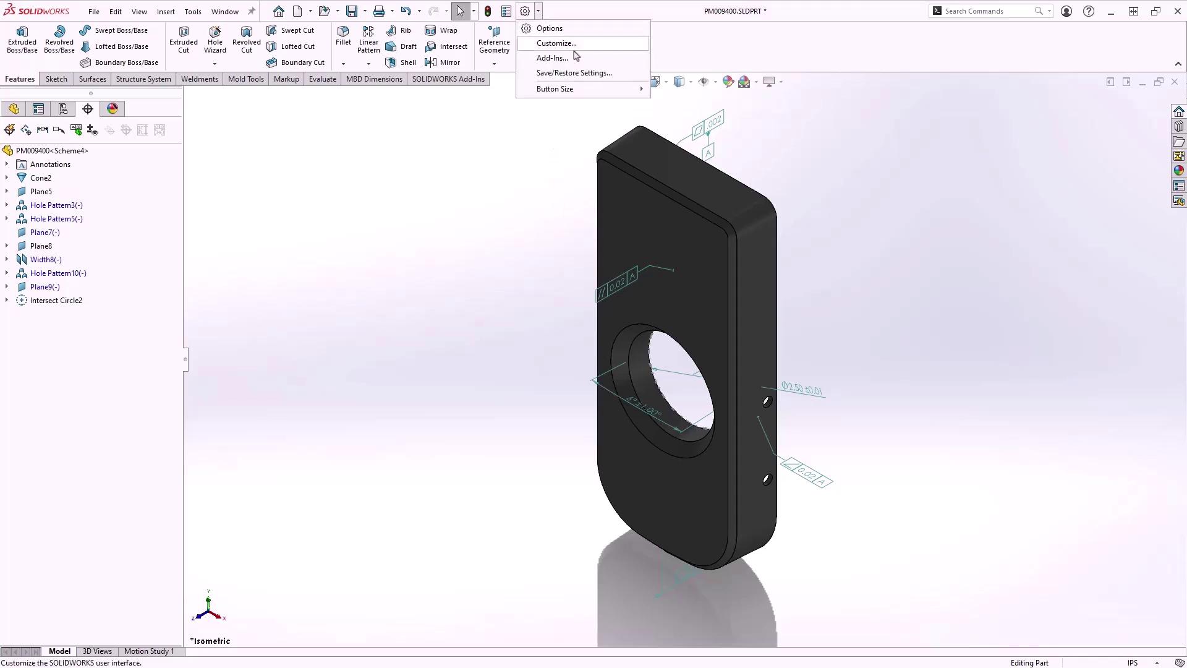
click(552, 58)
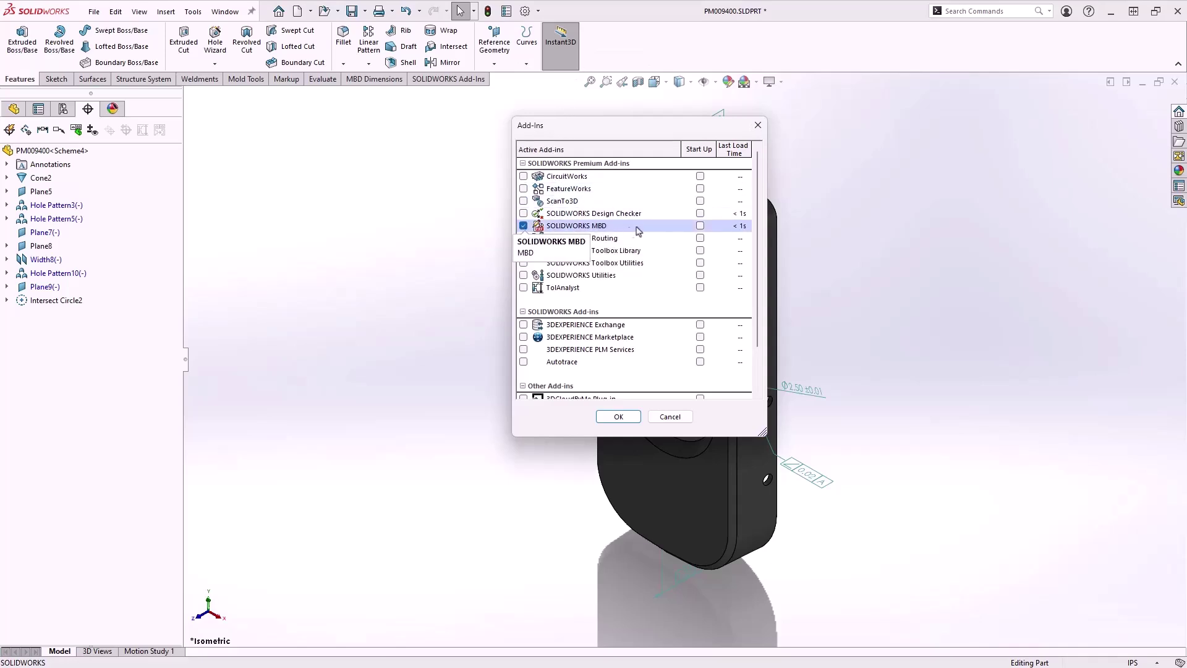
click(700, 226)
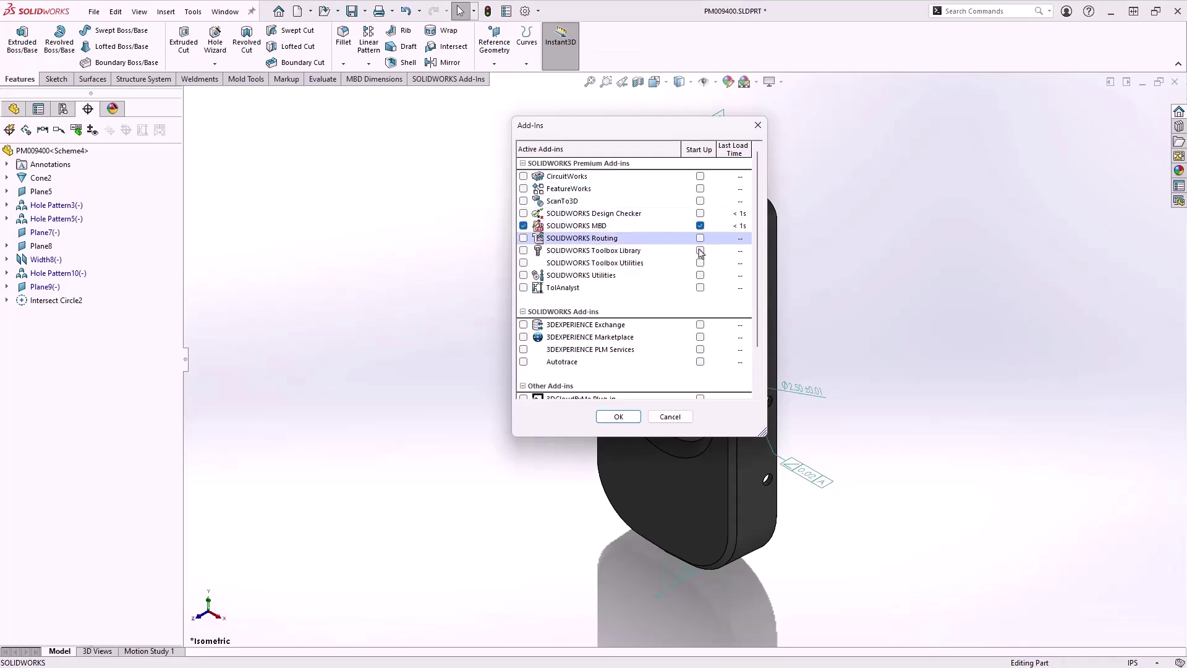
click(630, 418)
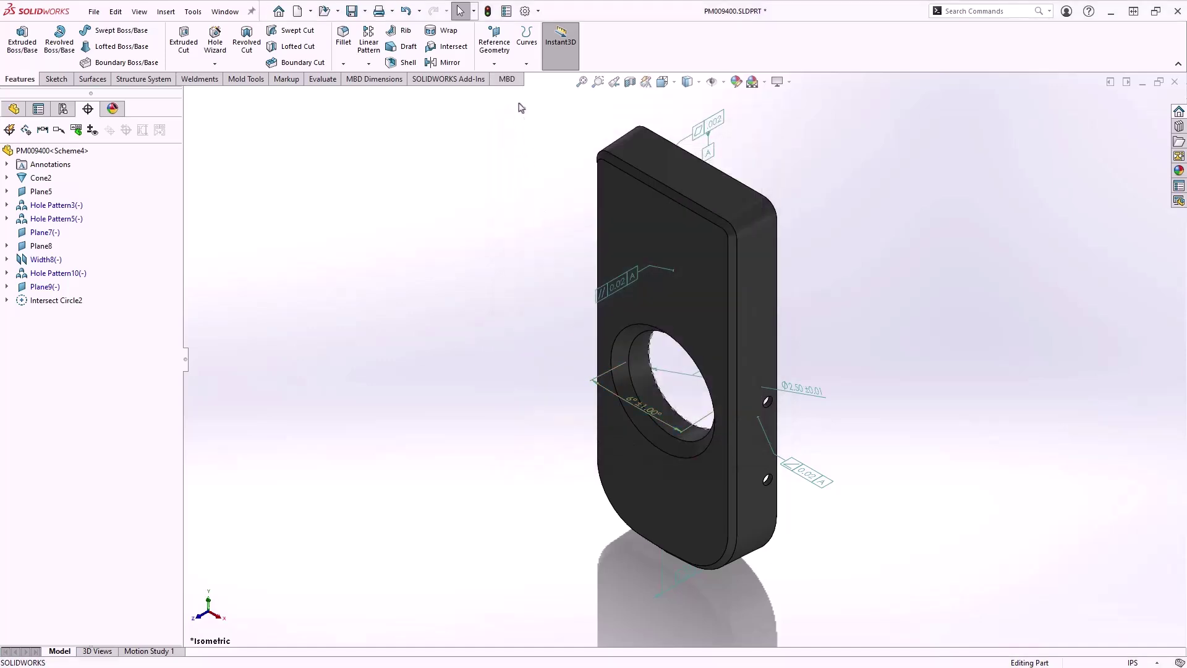
Add an MBD Width size dimension on both end faces and the rim, placing the 6° wedge angle
click(506, 79)
key(ctrl+5)
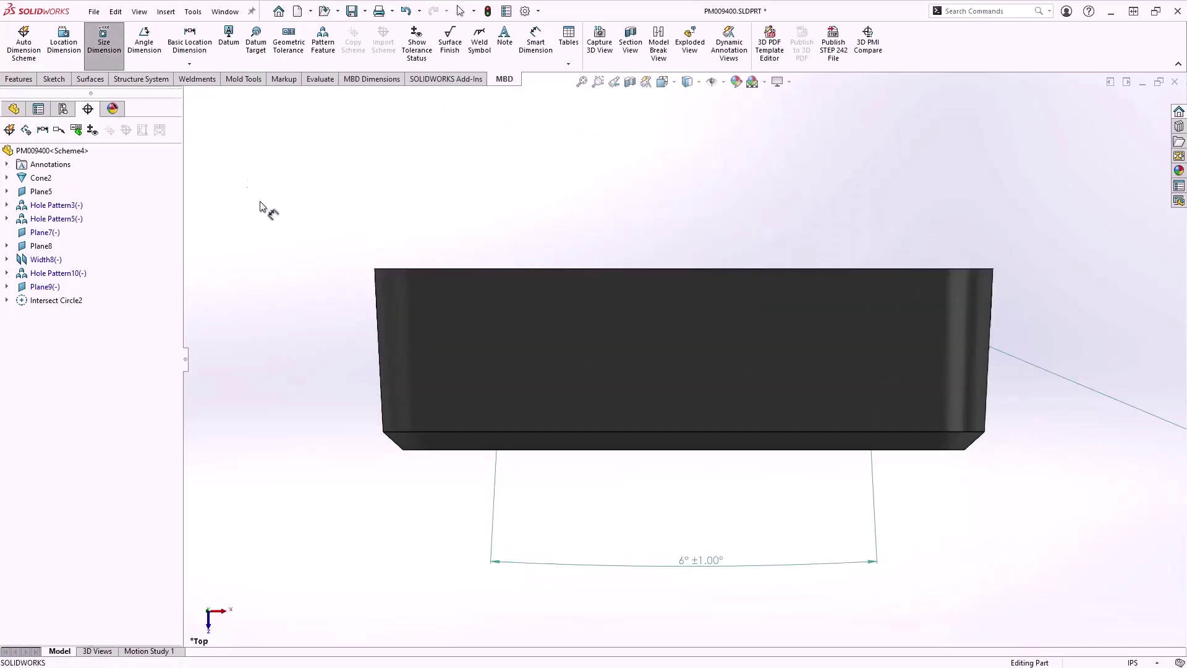
middle_drag(347, 259, 357, 277)
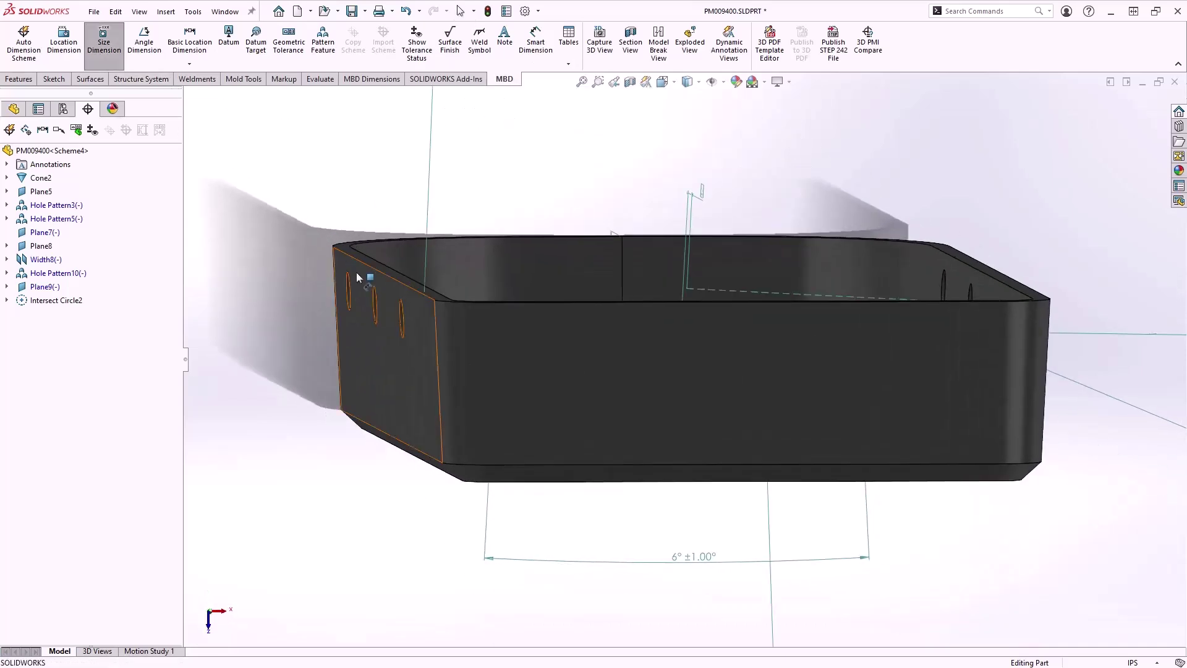
click(382, 296)
click(598, 197)
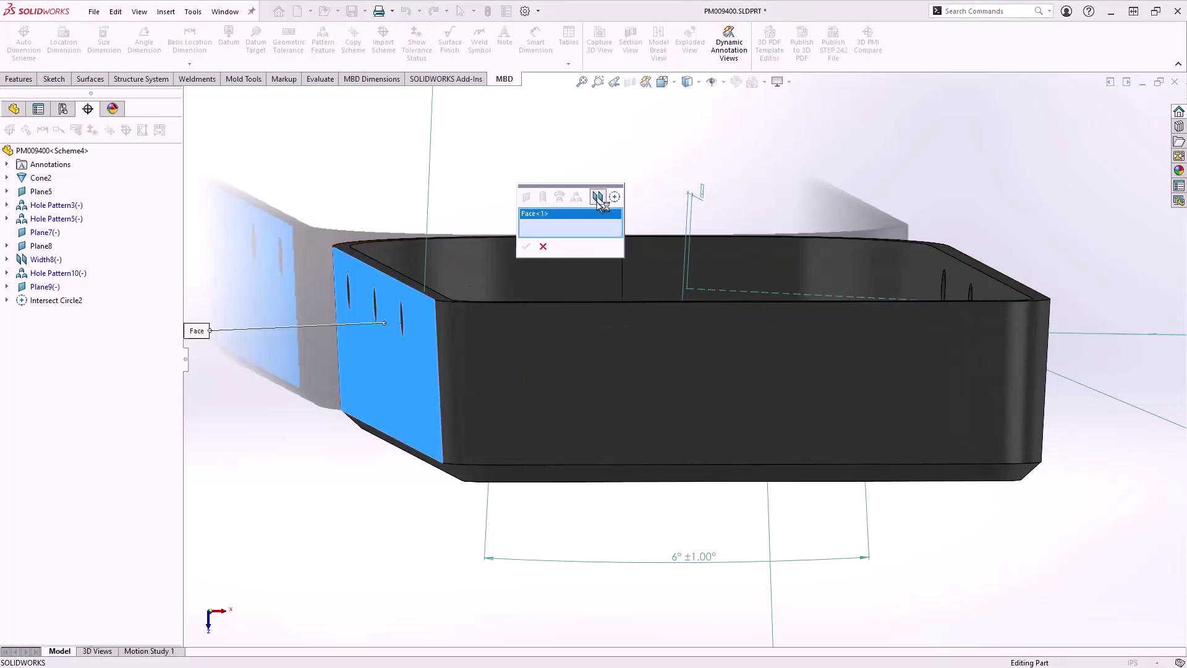
key(Left)
key(Left)
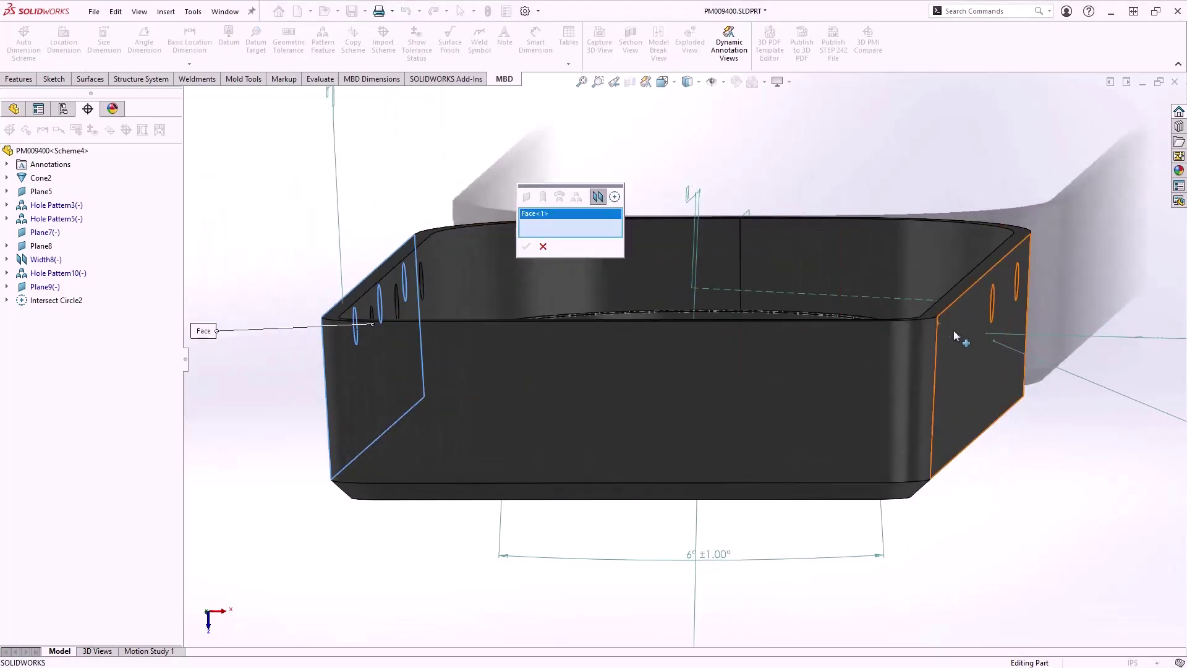
click(964, 336)
click(956, 298)
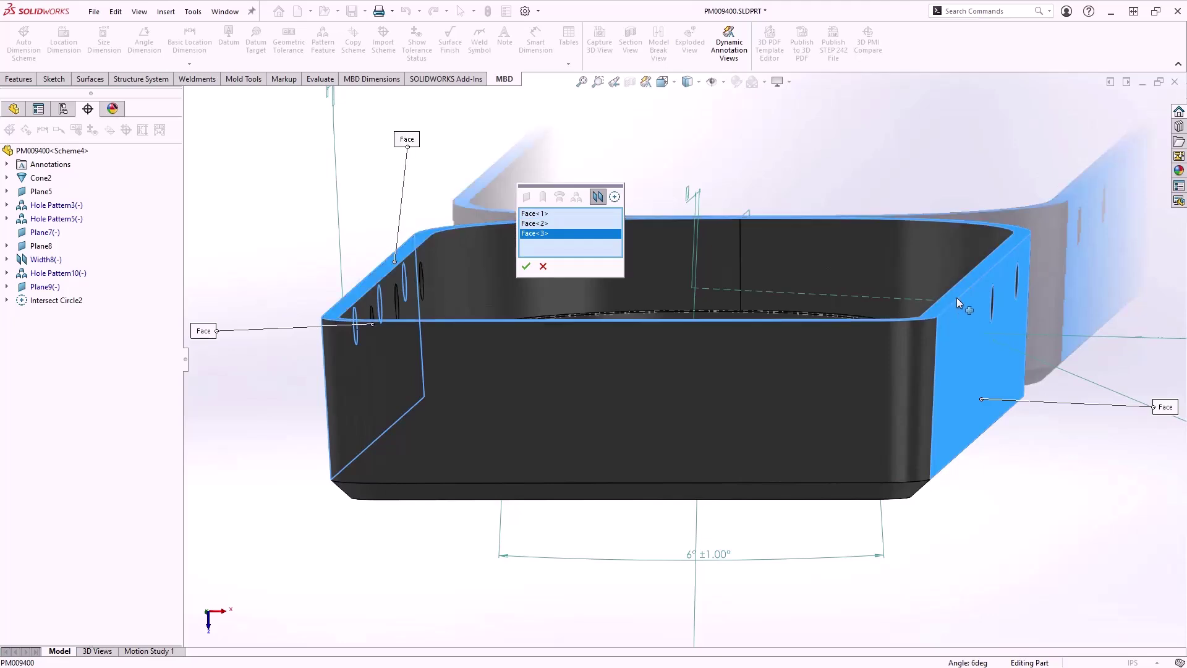
click(526, 266)
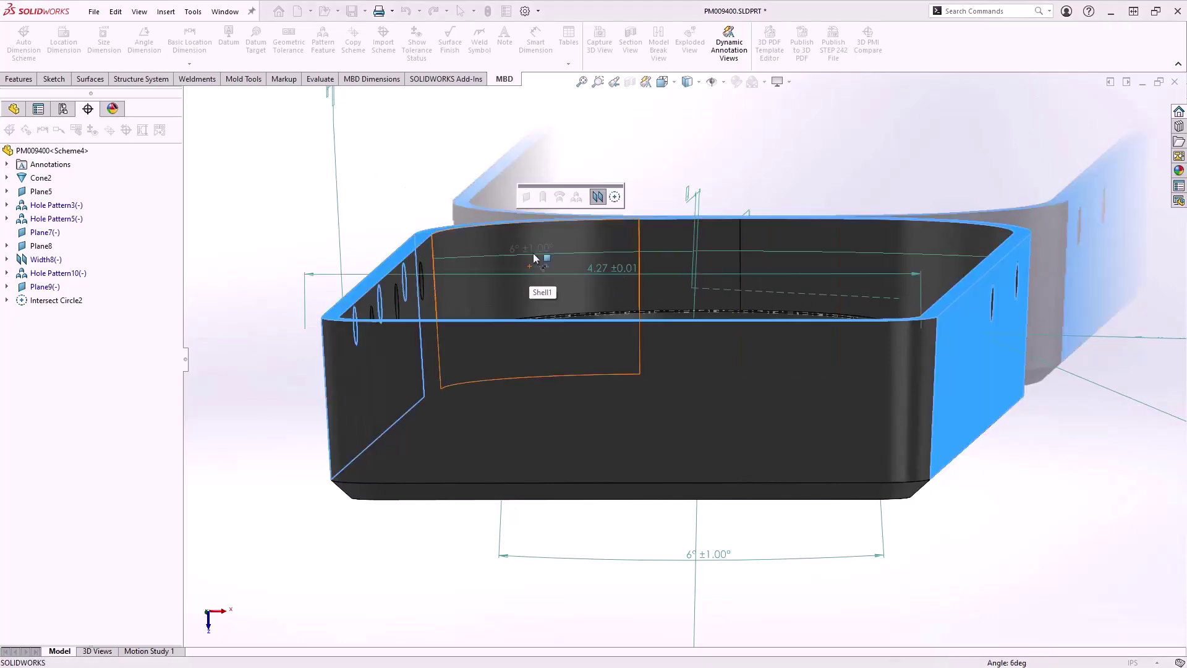
click(634, 160)
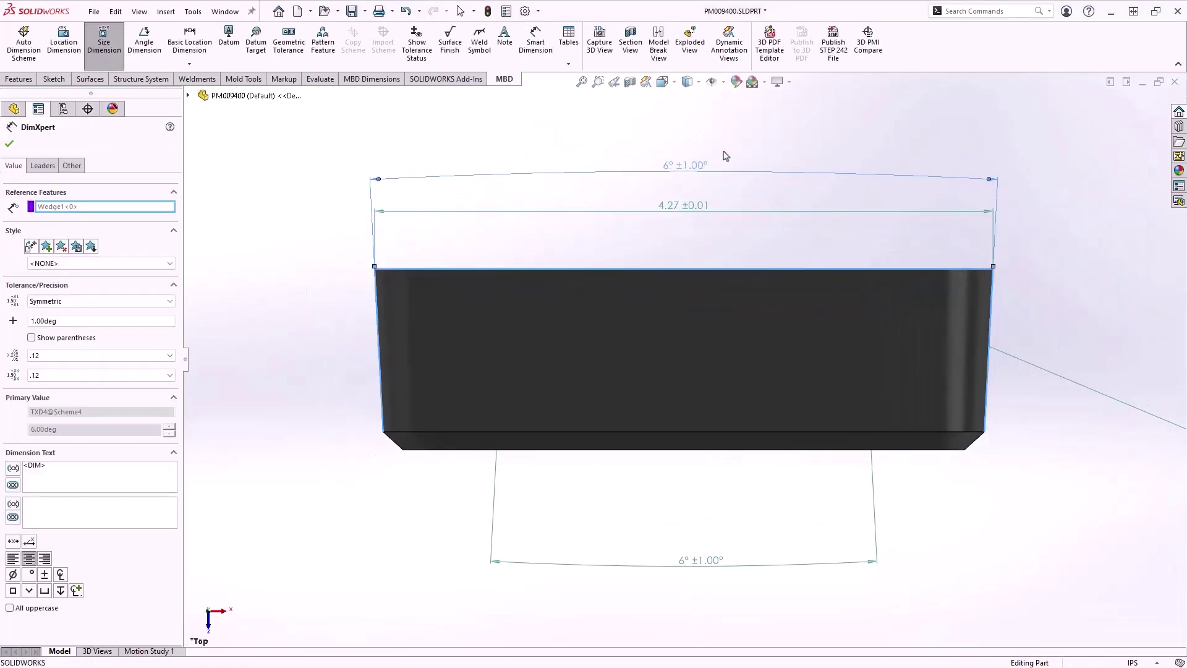
Import Cut-Extrude2's two 2.00 hole spacings and Ø0.27 diameter as DimXpert dimensions
key(Escape)
right_drag(722, 156, 679, 159)
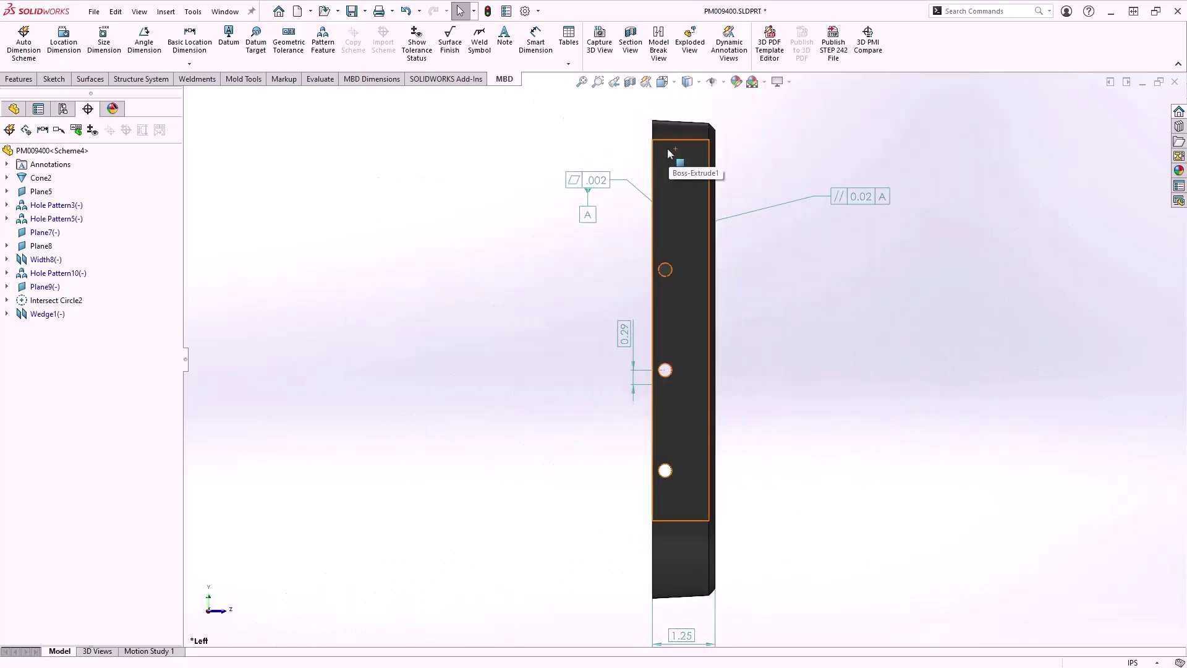
click(27, 130)
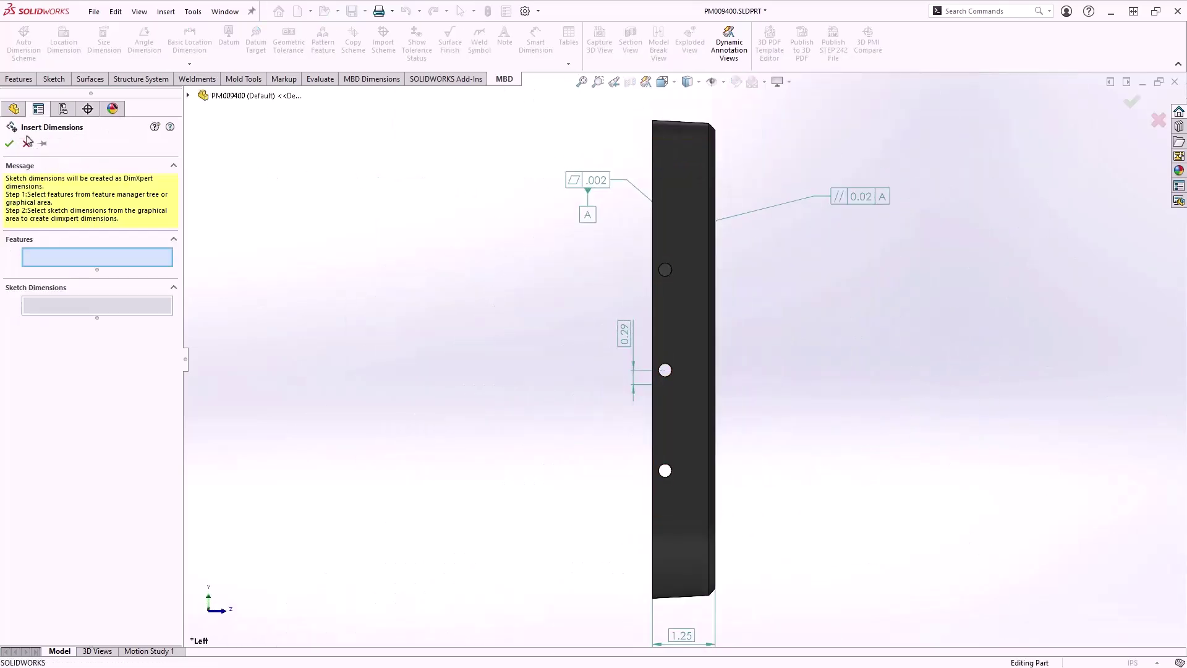
click(187, 97)
click(229, 300)
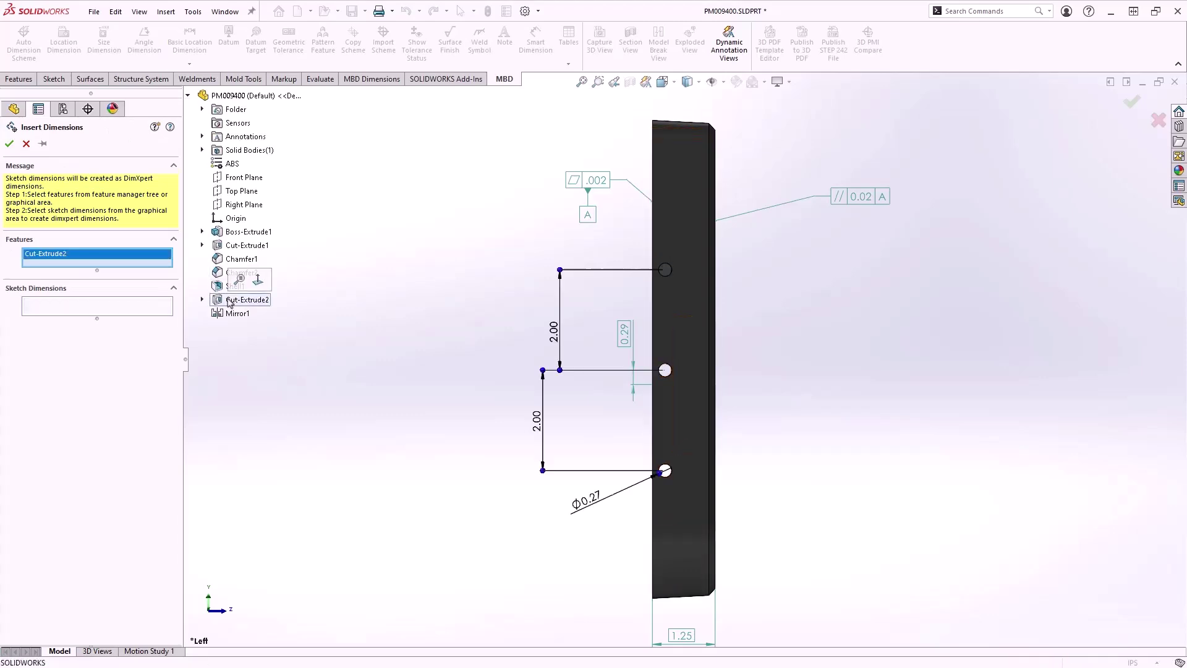
click(171, 311)
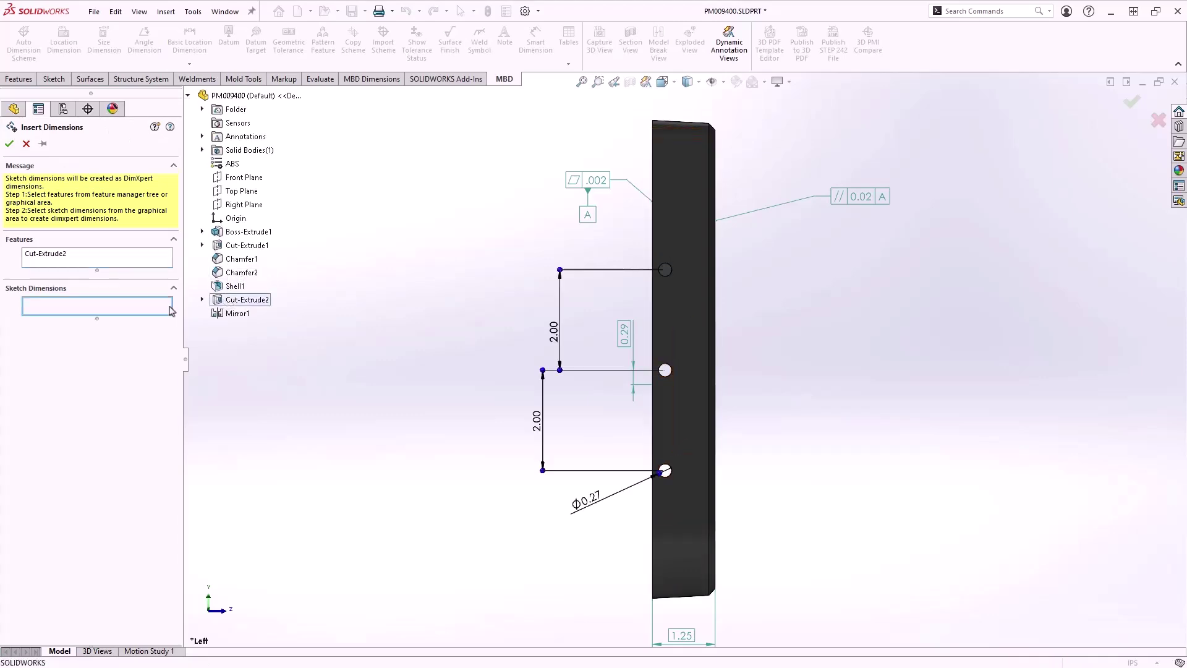
click(559, 363)
click(549, 393)
click(587, 501)
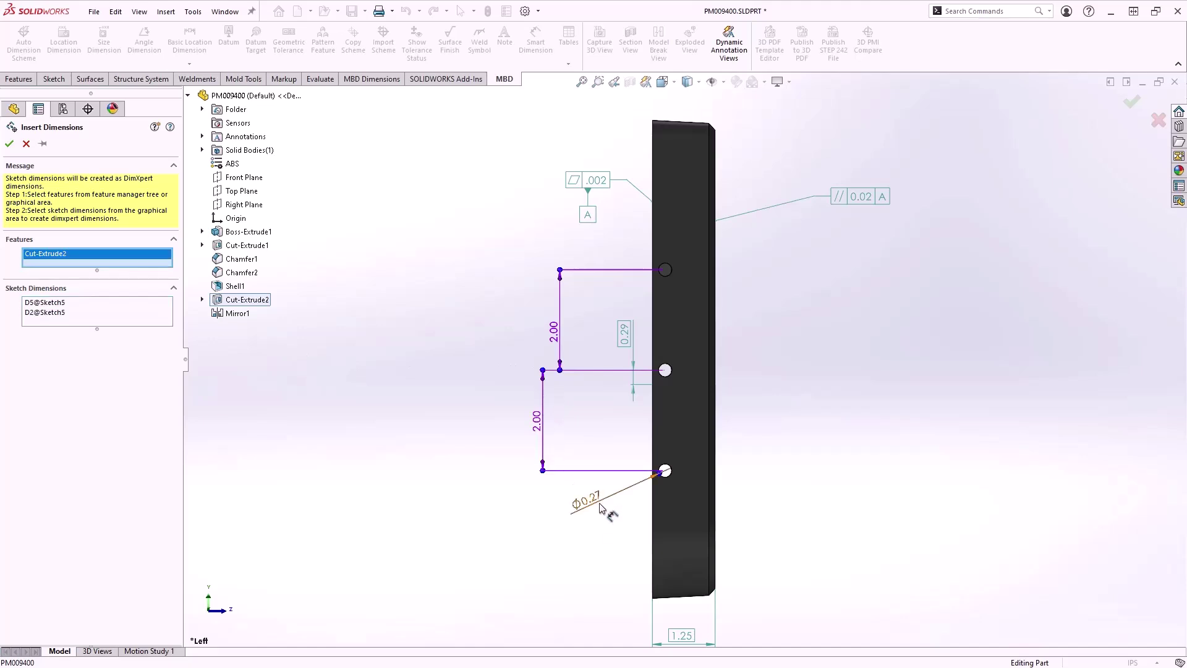
right_click(602, 508)
Reposition the Ø0.27 callout and both 2.00 spacing dimensions neatly around the holes
drag(587, 465, 580, 513)
drag(627, 421, 568, 451)
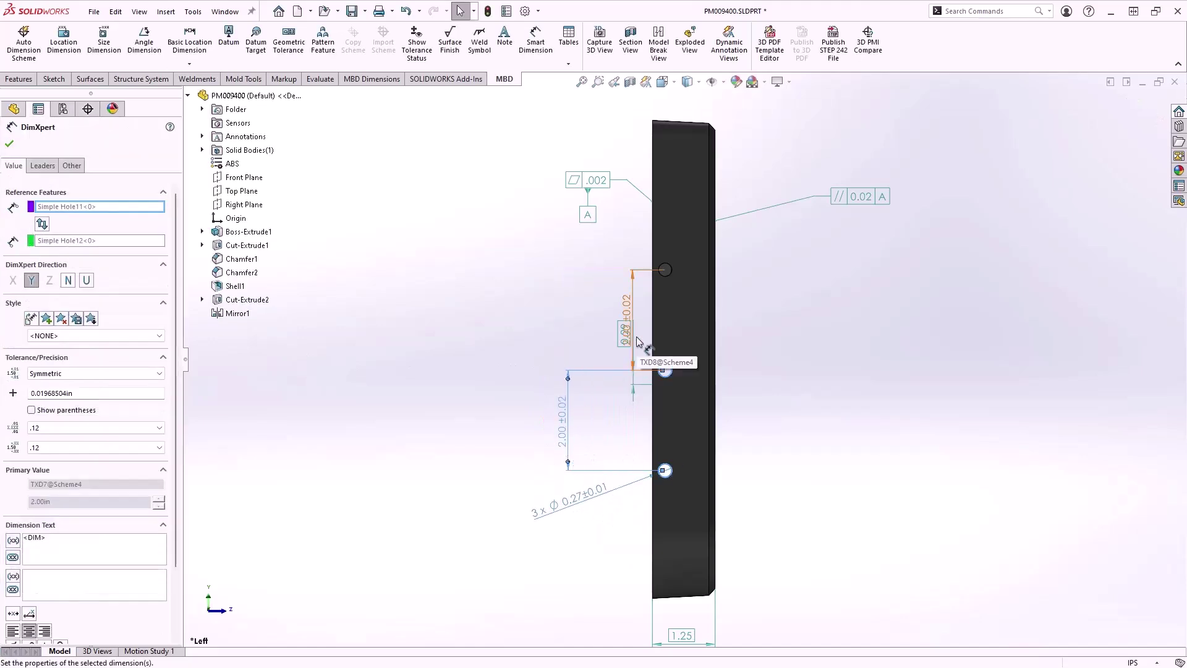
drag(630, 340, 556, 351)
Publish the part as a STEP 242 file with split periodic faces and face/edge properties, opening PM009400.STP
click(565, 357)
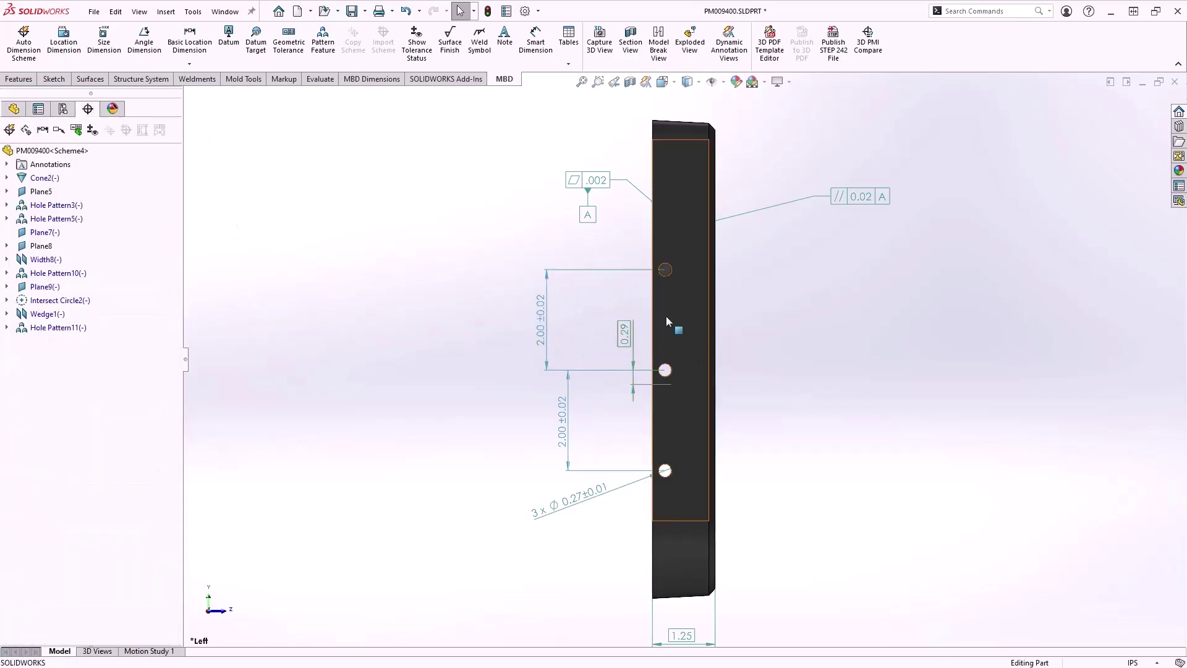
click(835, 45)
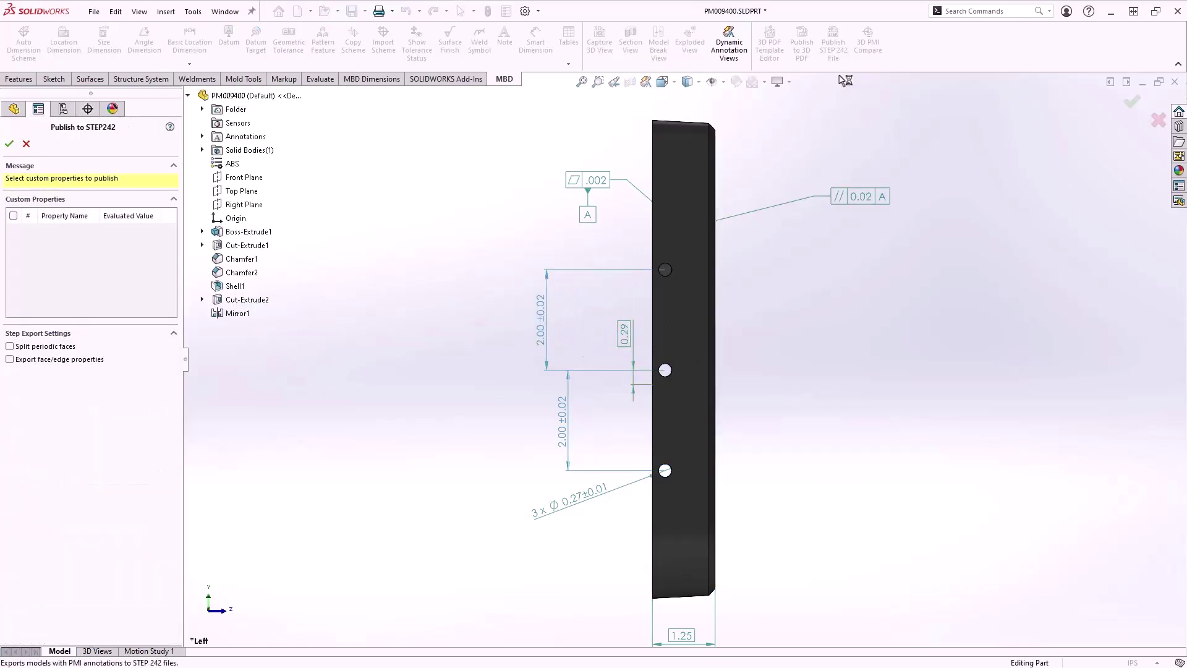
middle_drag(778, 273, 718, 314)
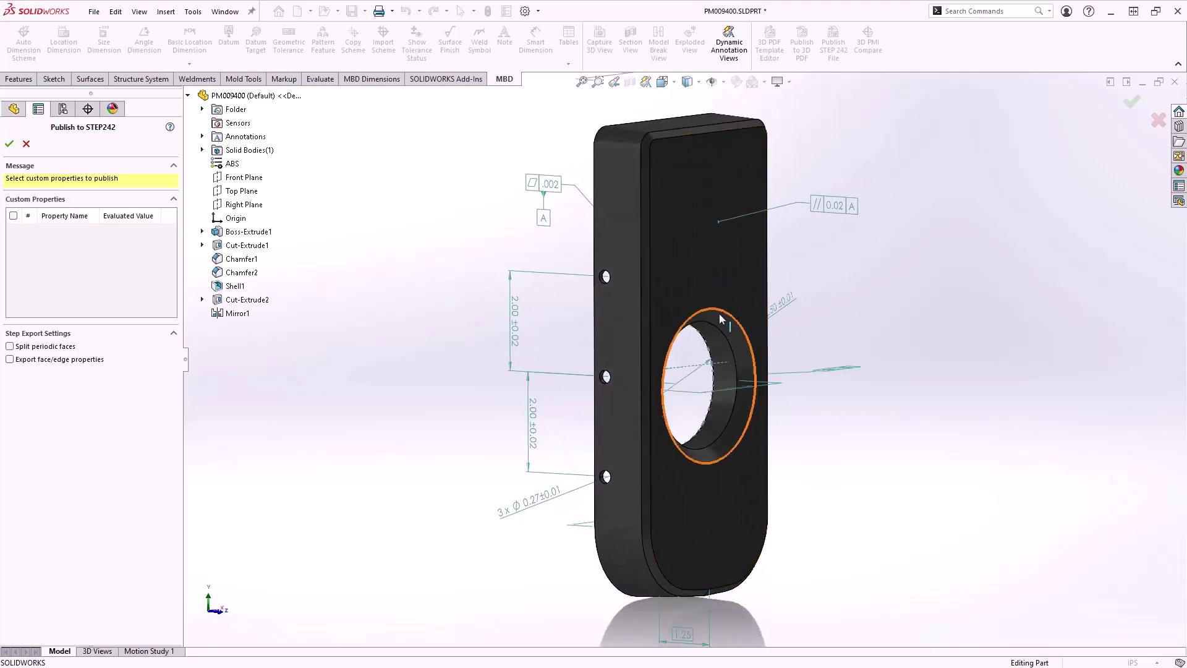
click(720, 346)
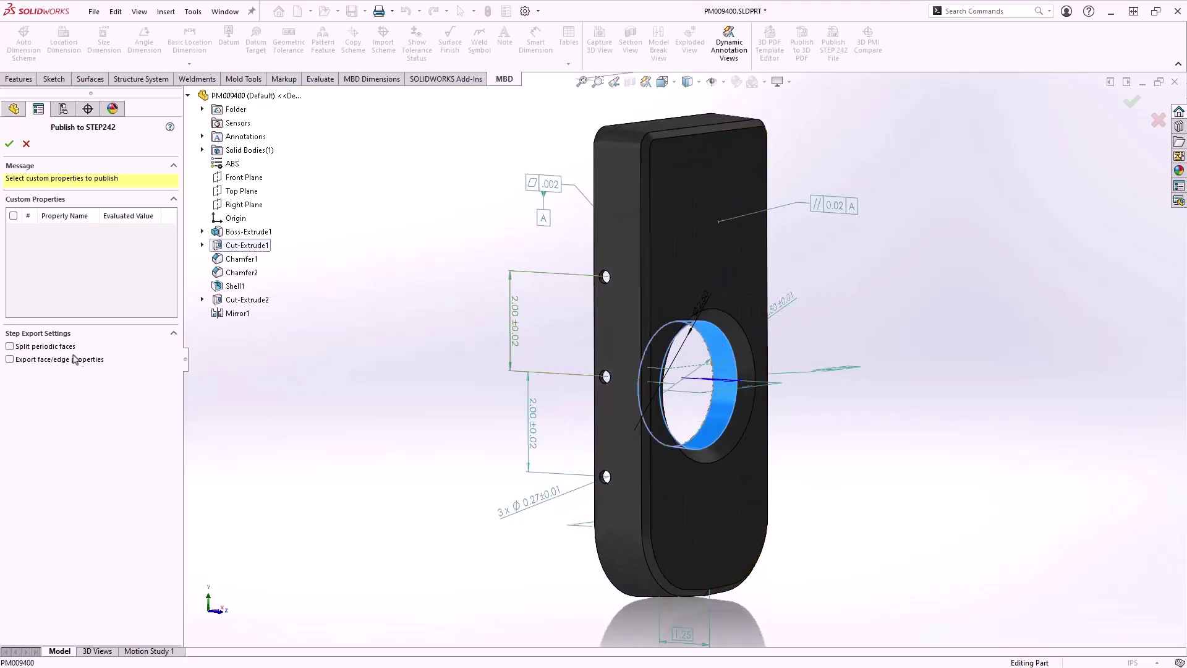
click(11, 360)
click(9, 144)
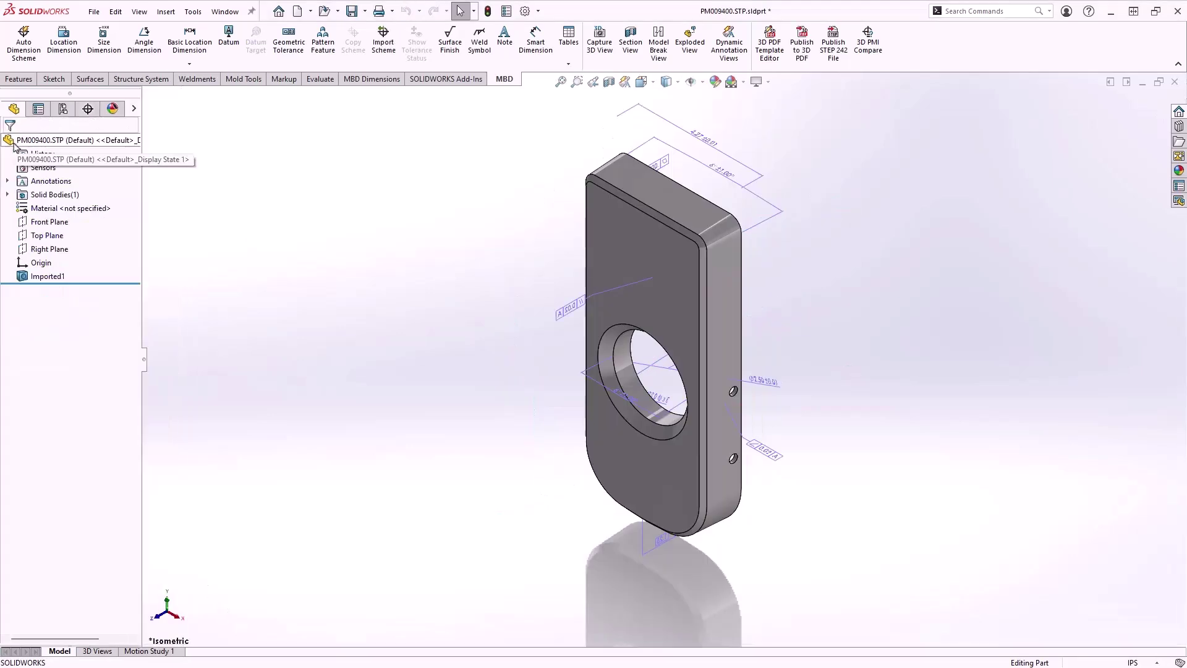
Use Select Other at the hole to pick the split half of its cylindrical face
right_click(625, 370)
click(660, 373)
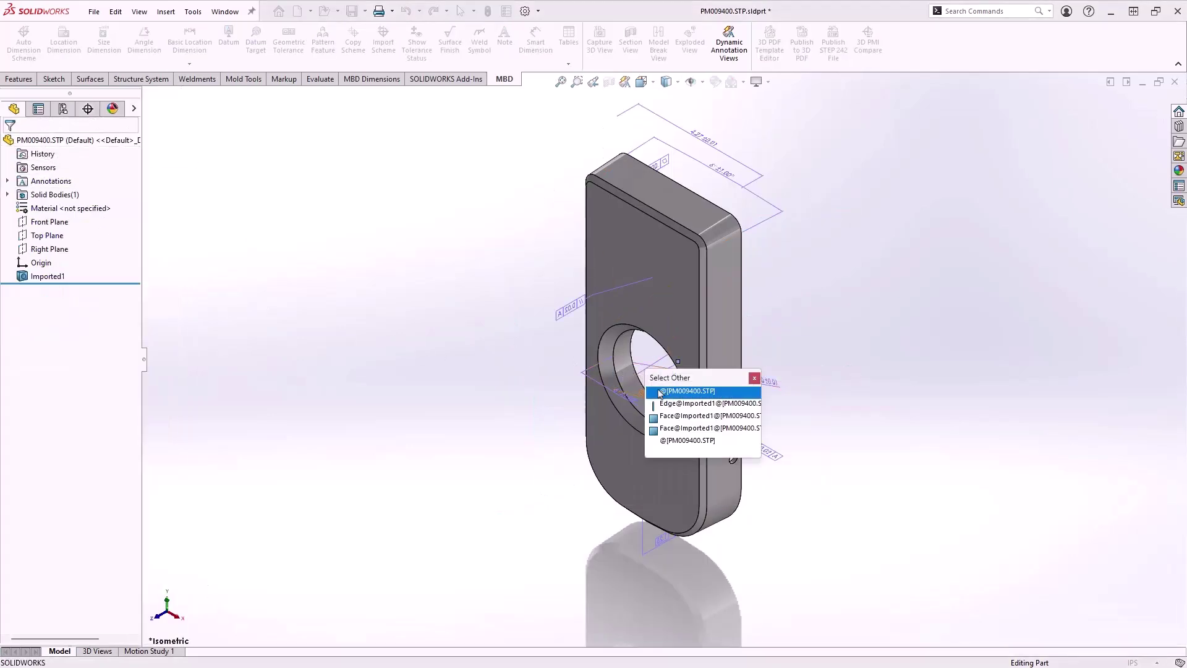
click(670, 416)
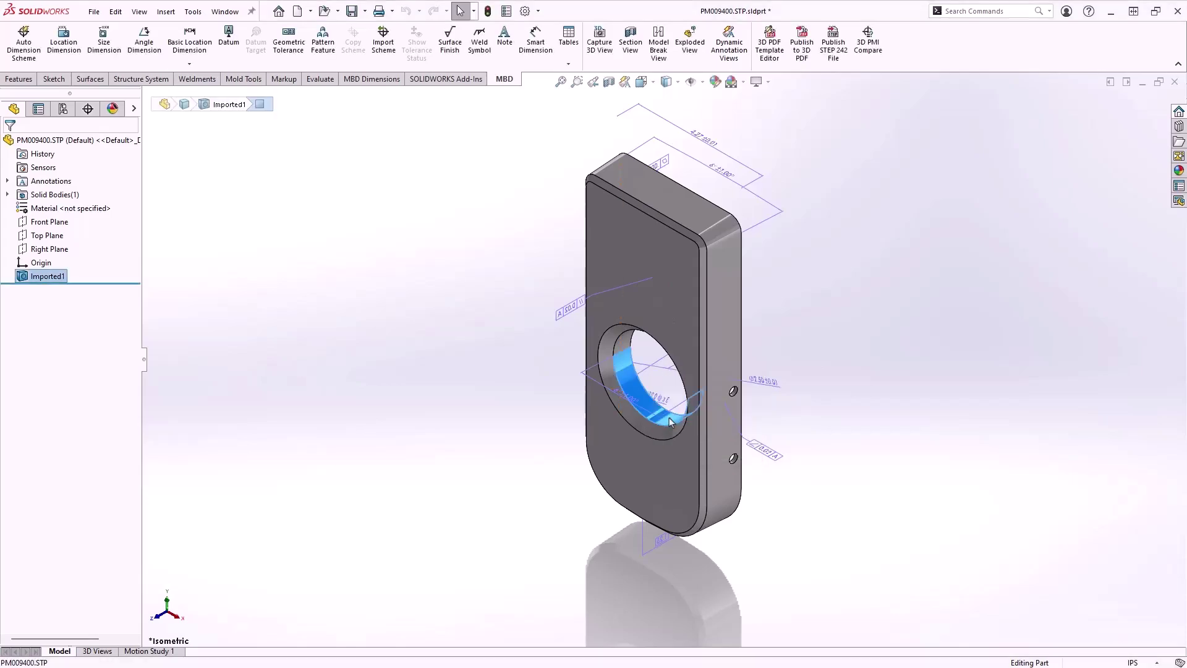